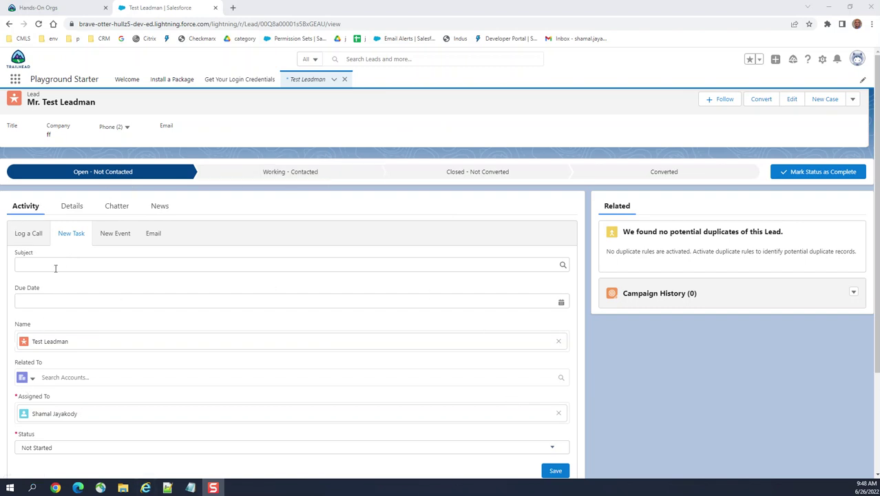
# Preview the lead's Log a Call, New Event and Email forms, ending back on New Task.
pyautogui.click(29, 239)
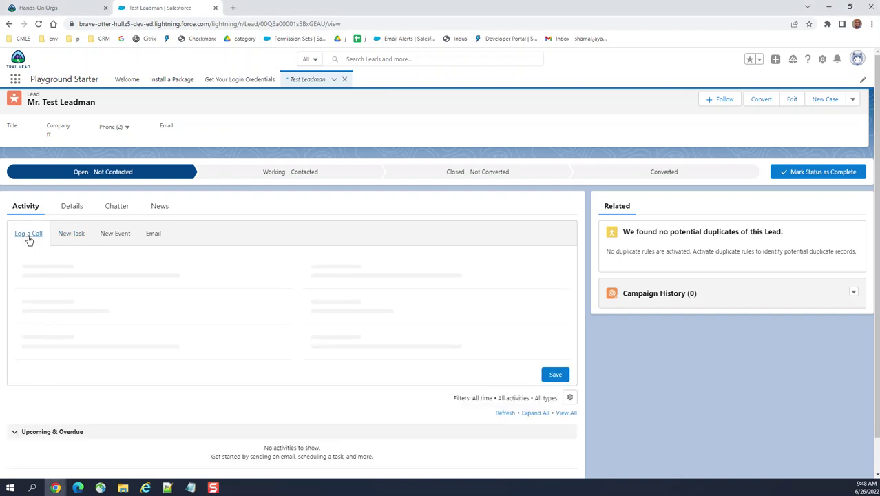
pyautogui.click(116, 234)
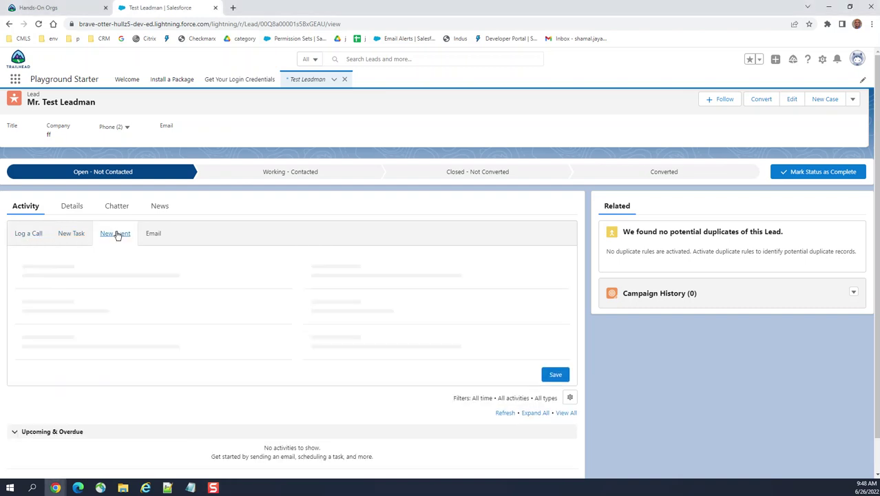
pyautogui.click(153, 235)
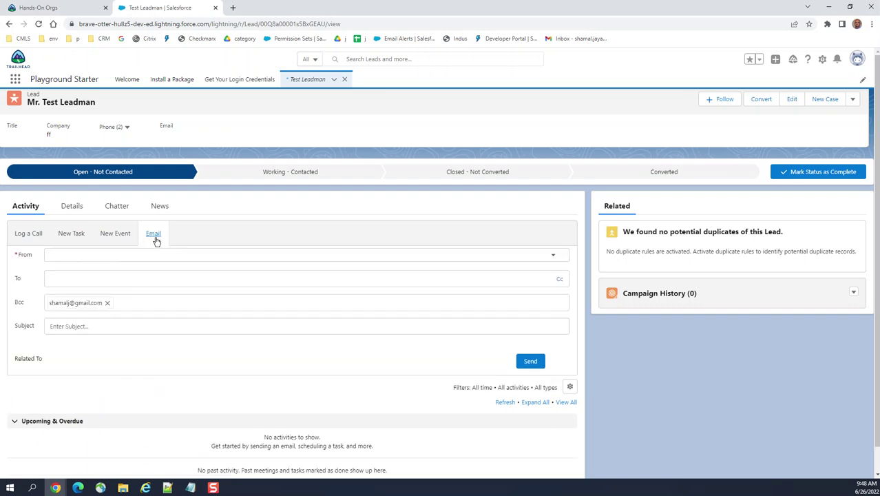
pyautogui.click(70, 236)
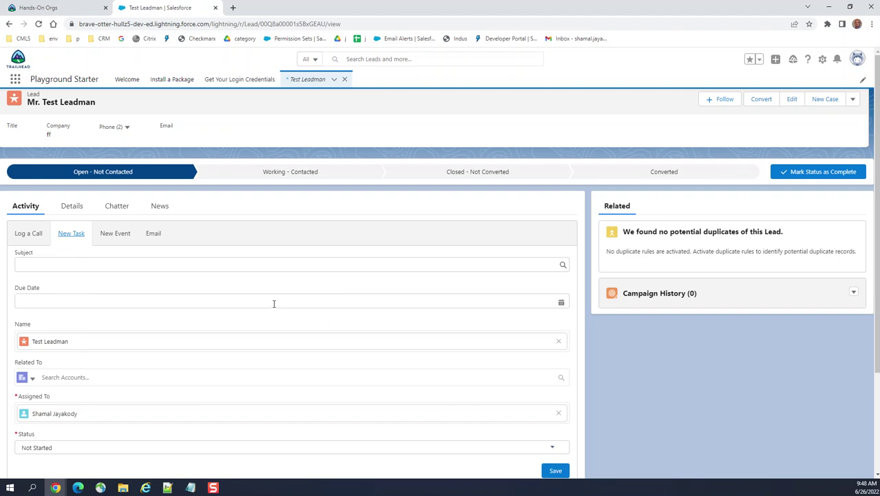
# Open the Lead Record Page in Lightning App Builder and select its tabs component.
pyautogui.click(824, 61)
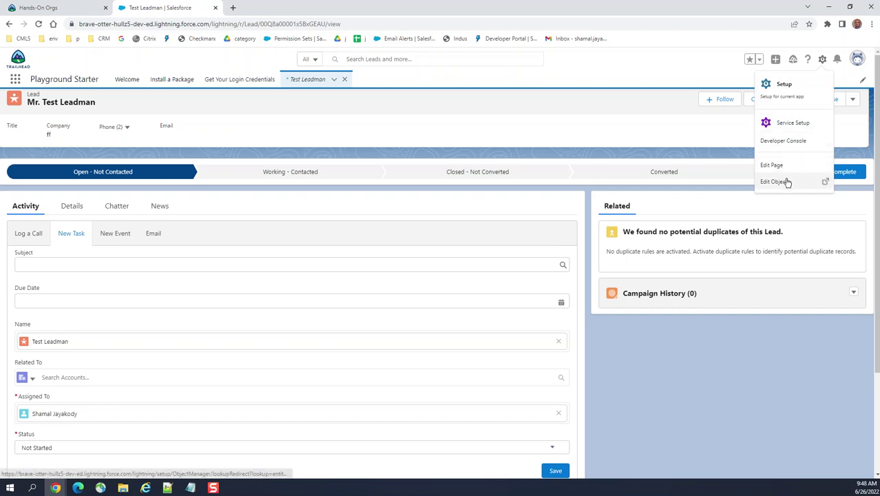
pyautogui.click(773, 166)
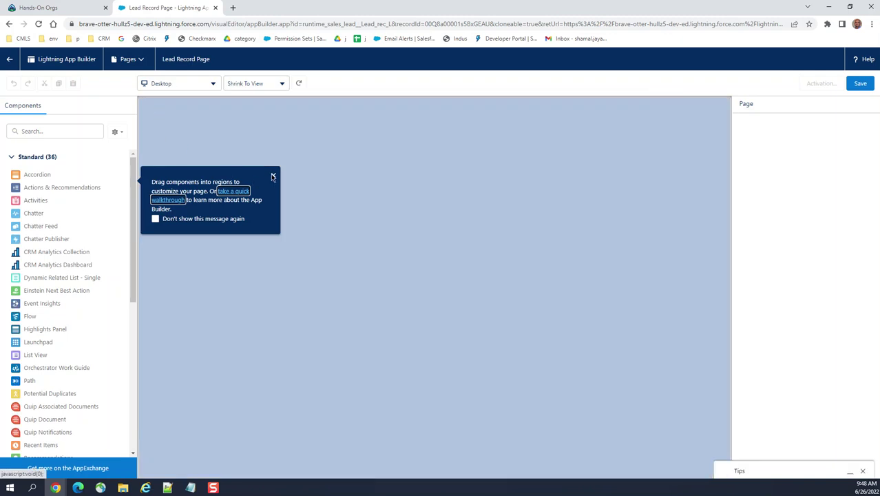
pyautogui.click(273, 177)
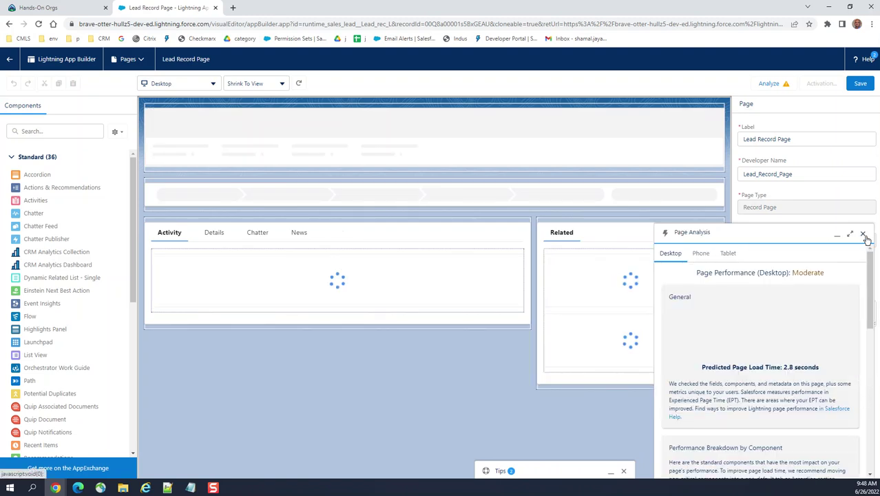
pyautogui.click(863, 234)
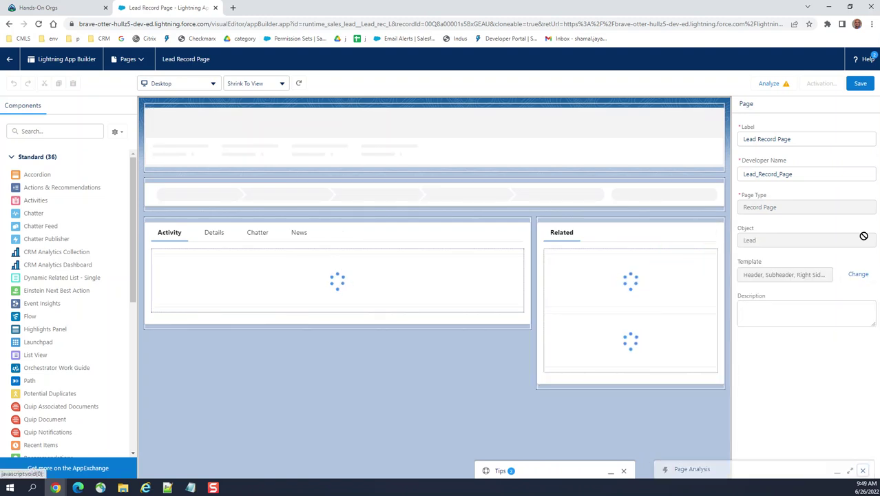
pyautogui.click(266, 244)
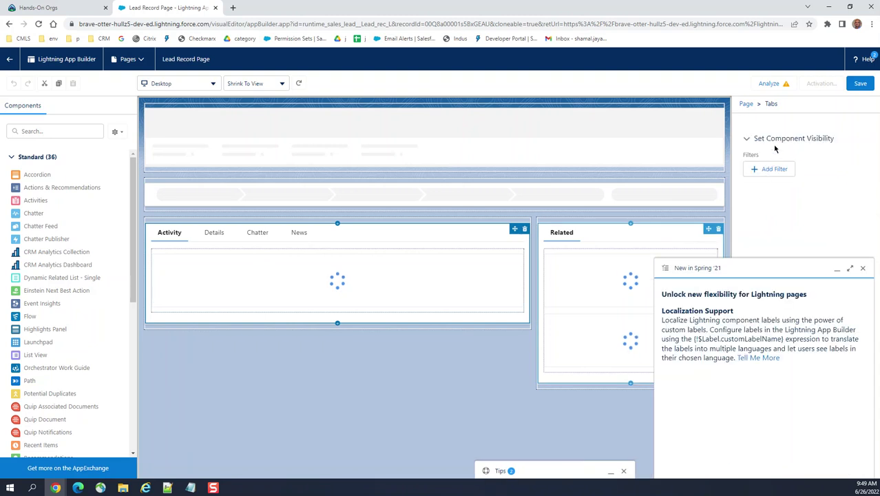
pyautogui.click(863, 268)
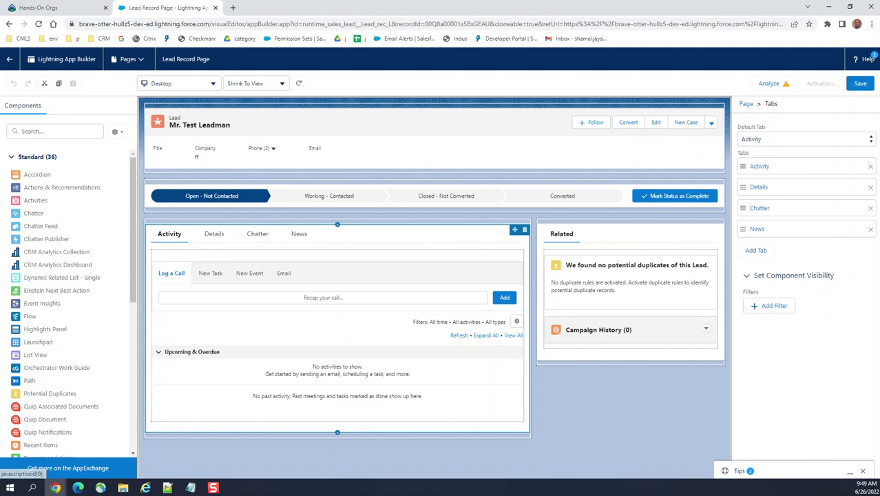
# Delete the News, Chatter and Details tabs, leaving only Activity, and save the page.
pyautogui.click(871, 230)
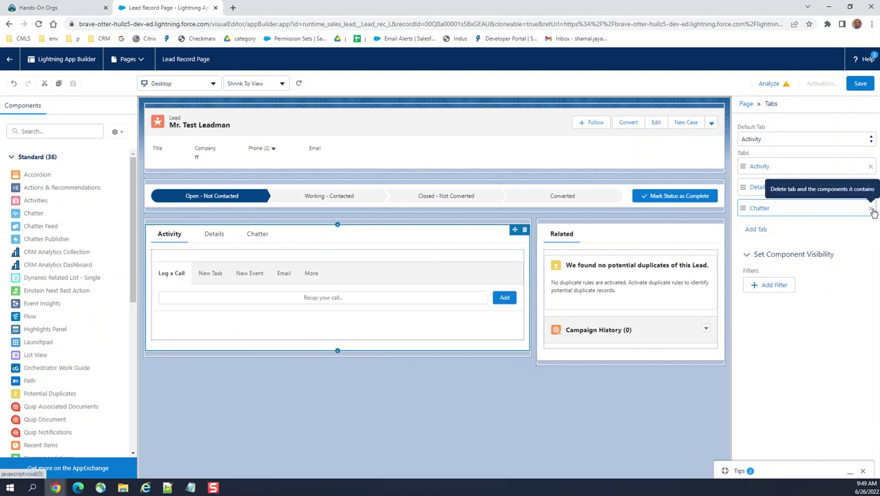
pyautogui.click(872, 208)
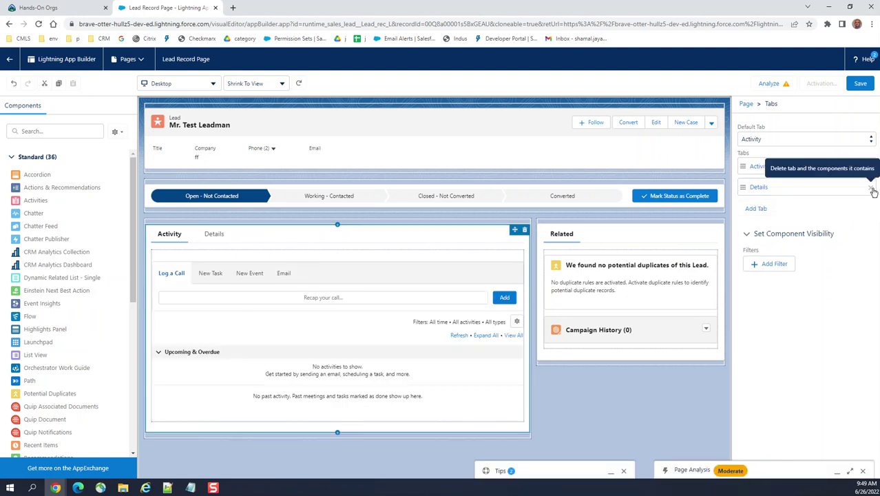
pyautogui.click(872, 189)
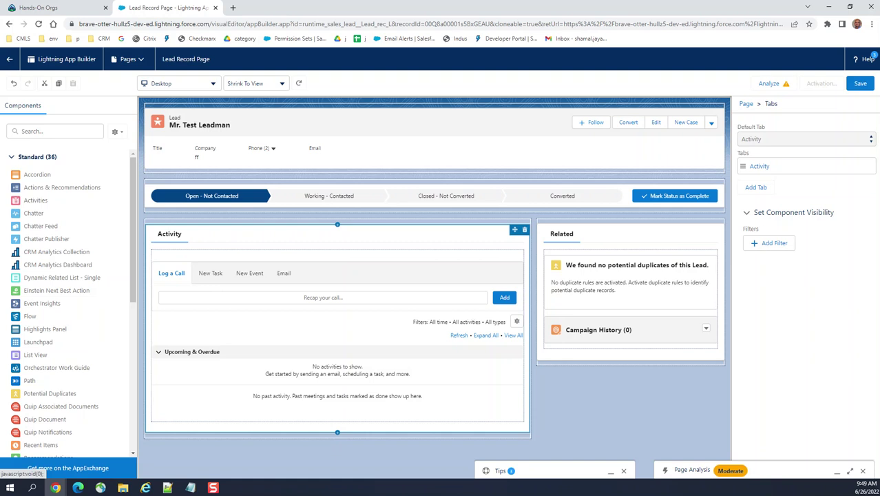
pyautogui.click(860, 84)
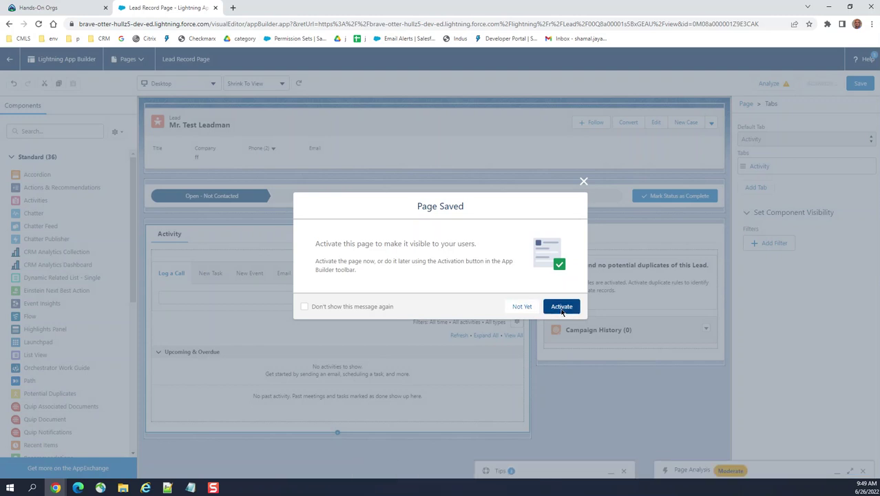
# Skip activation, save the Activity-only page again, and return to the lead's New Task form.
pyautogui.click(559, 307)
pyautogui.click(846, 83)
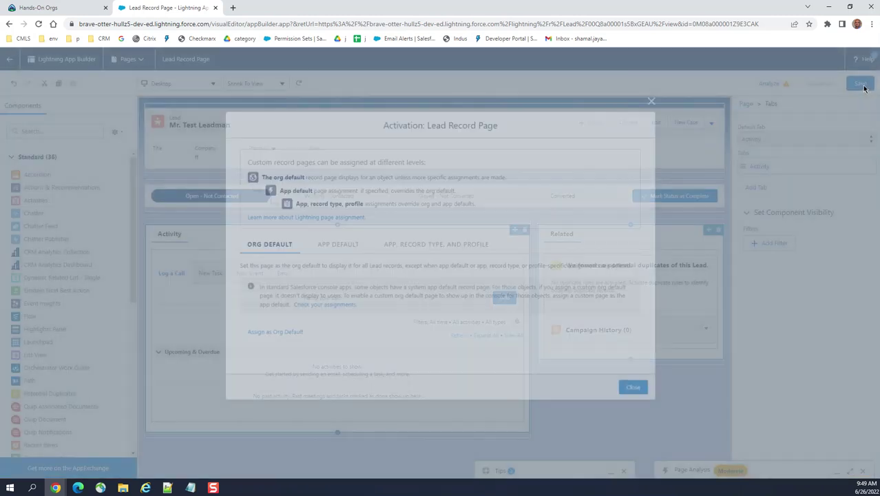
pyautogui.click(639, 390)
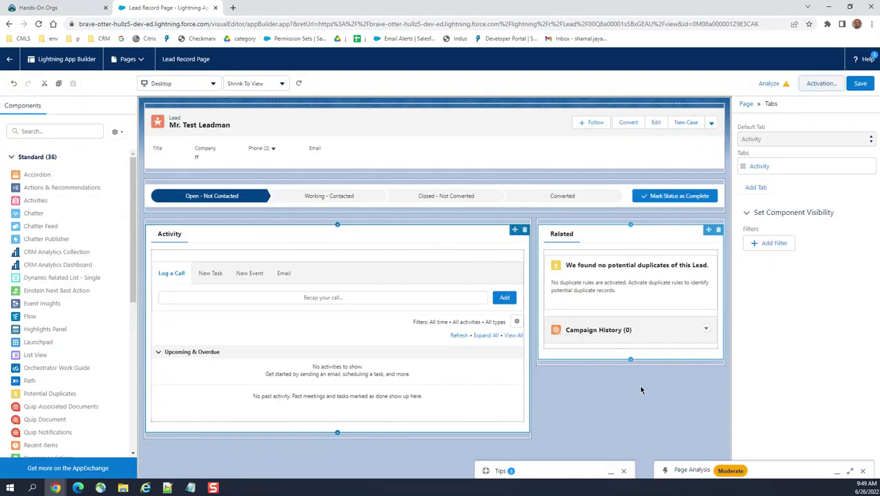
pyautogui.click(861, 83)
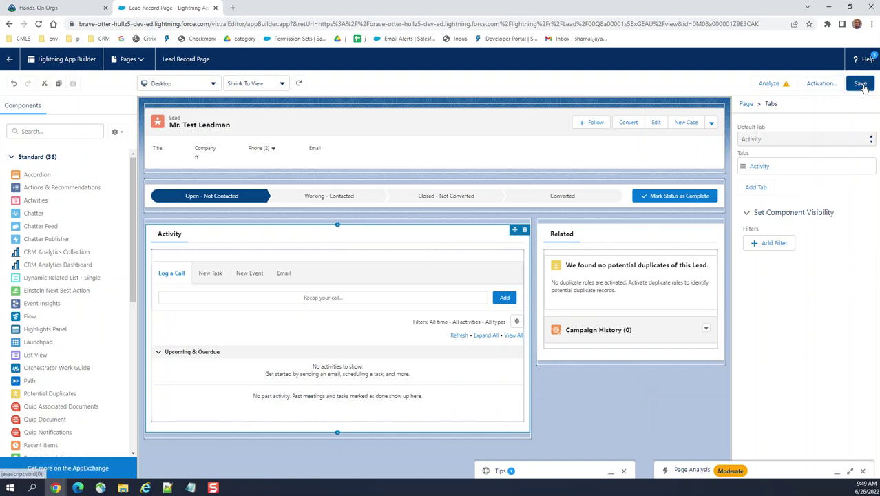
pyautogui.click(13, 62)
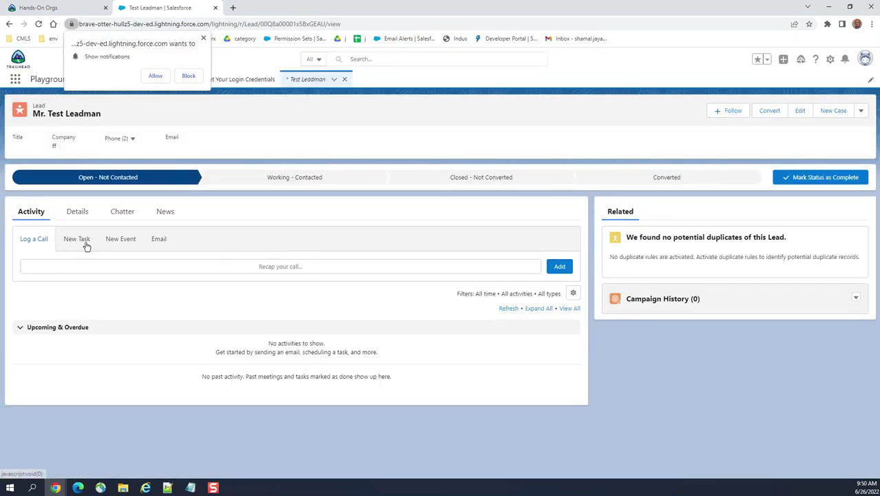
pyautogui.click(82, 242)
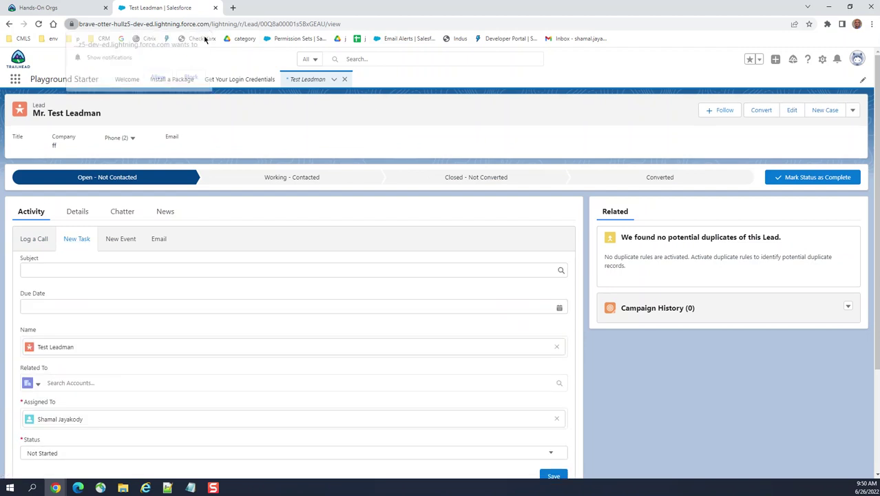
# Block the Chrome notification prompt and inspect the New Task Subject picklist choices.
pyautogui.click(204, 38)
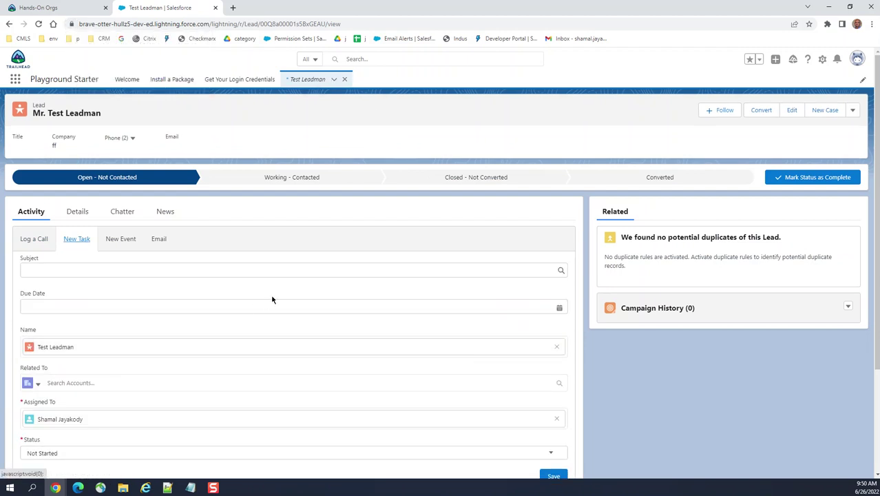
pyautogui.scroll(-2, 270, 301)
pyautogui.scroll(2, 252, 301)
pyautogui.scroll(-1, 97, 273)
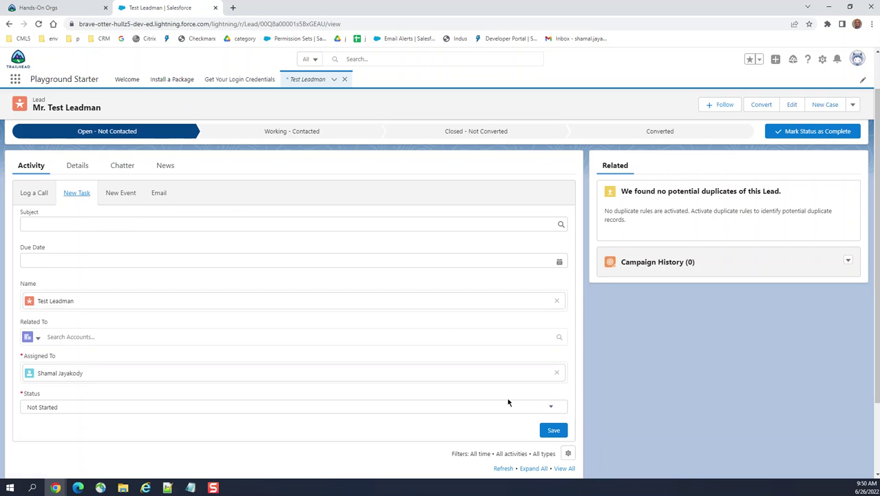
pyautogui.click(50, 225)
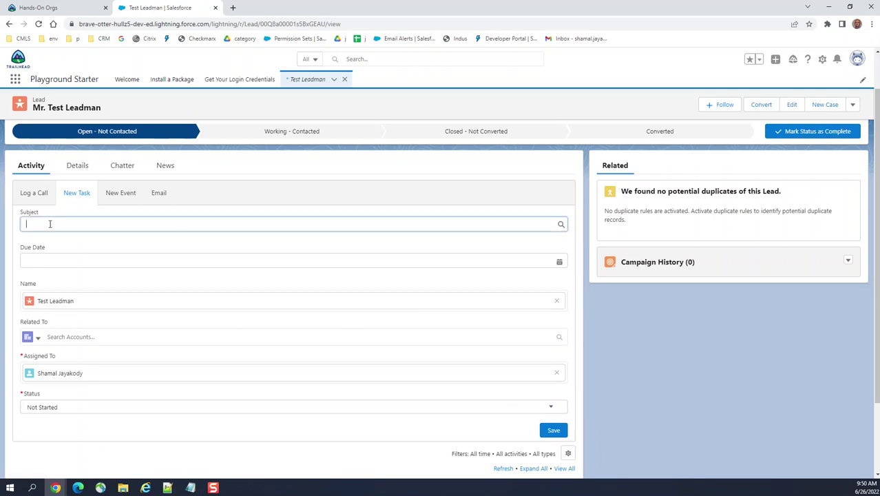
pyautogui.click(124, 429)
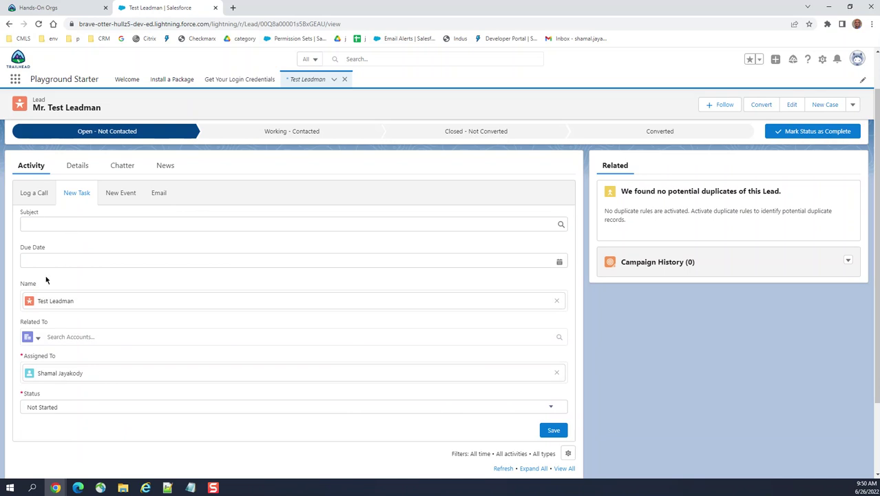
pyautogui.scroll(2, 716, 207)
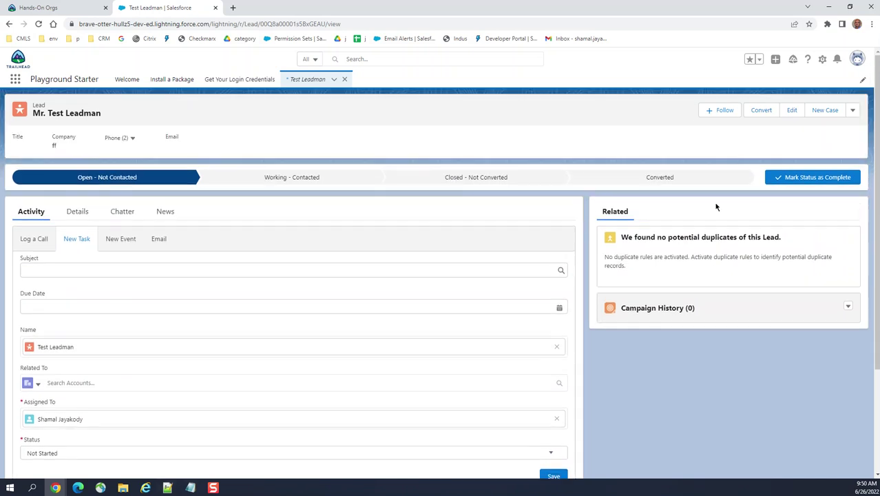
pyautogui.click(822, 62)
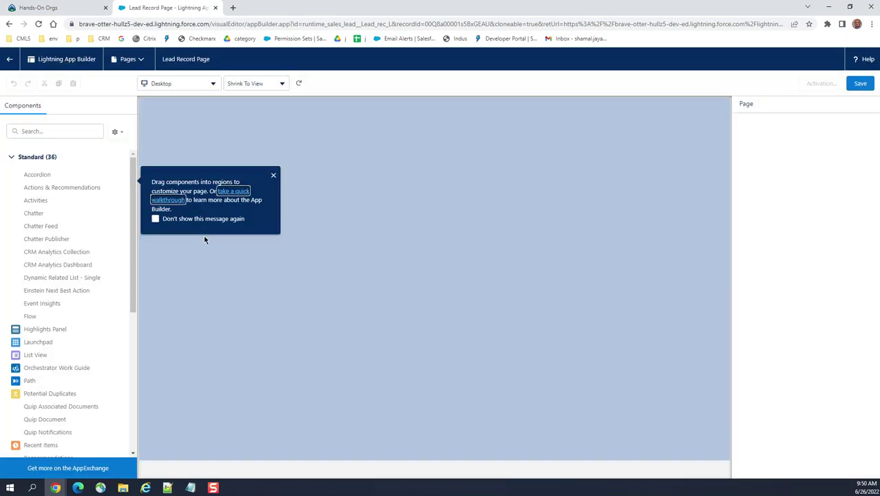
# Delete only the News tab from the Lead Record Page tabs component and save.
pyautogui.click(261, 181)
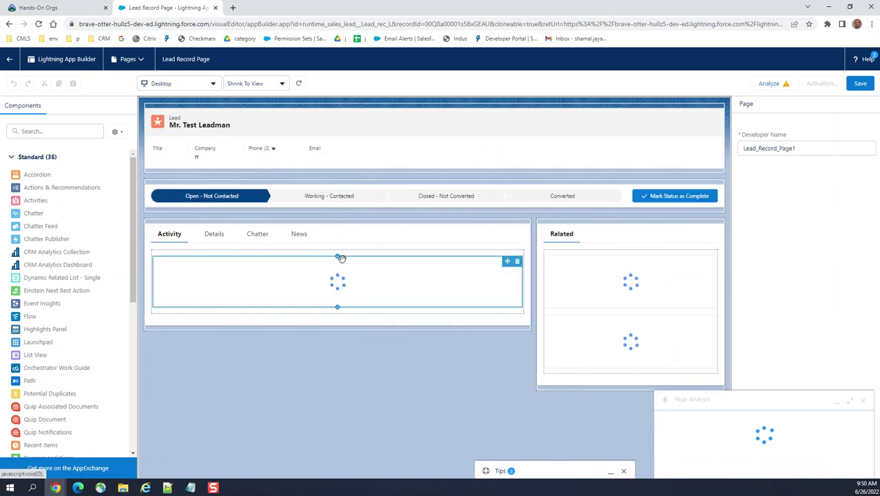
pyautogui.click(344, 241)
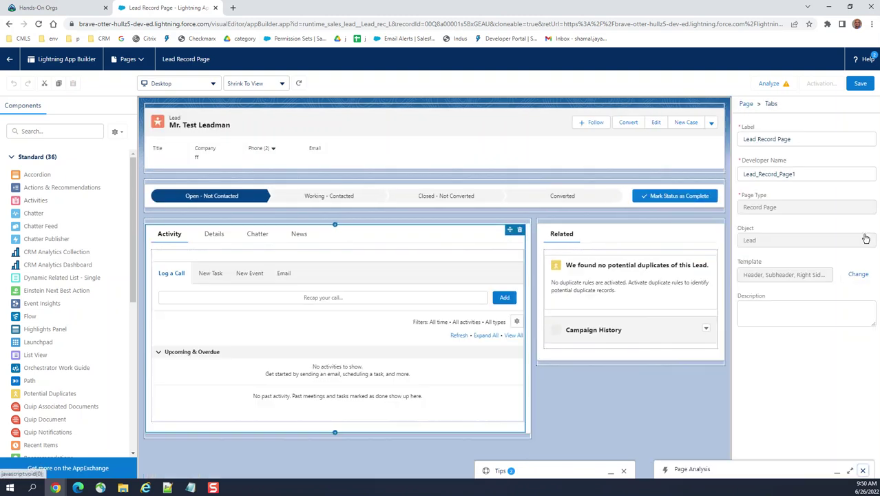
pyautogui.click(387, 239)
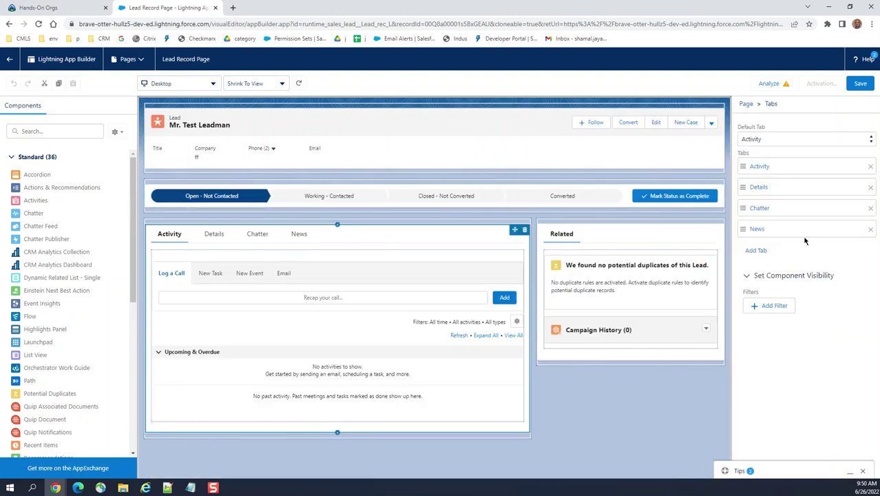
pyautogui.click(871, 228)
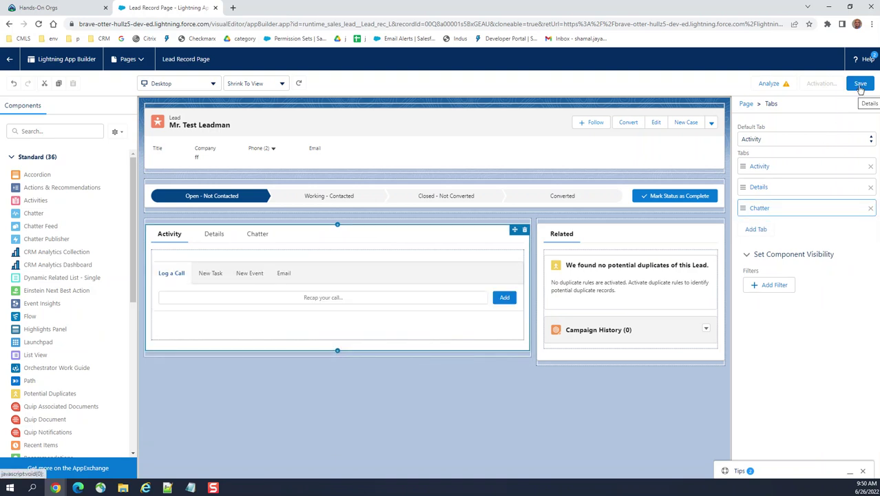
pyautogui.click(860, 86)
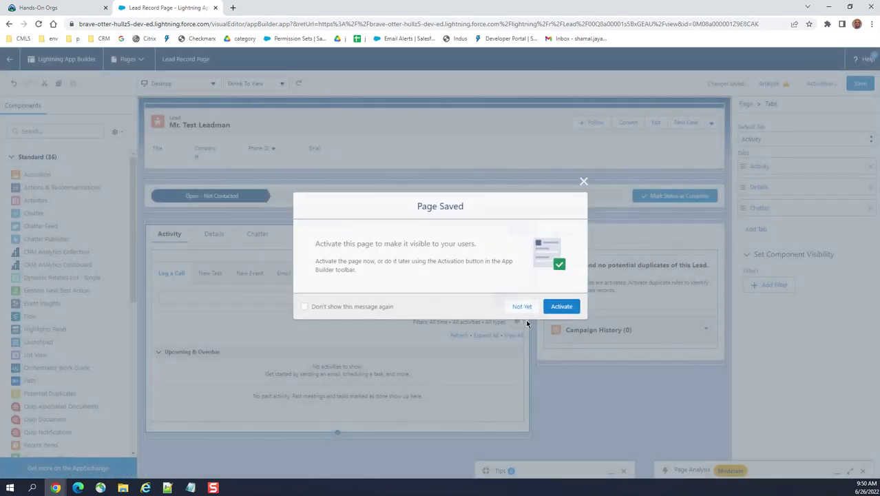
# Assign the Lead Record Page as the desktop org default, suppressing the save notice.
pyautogui.click(305, 307)
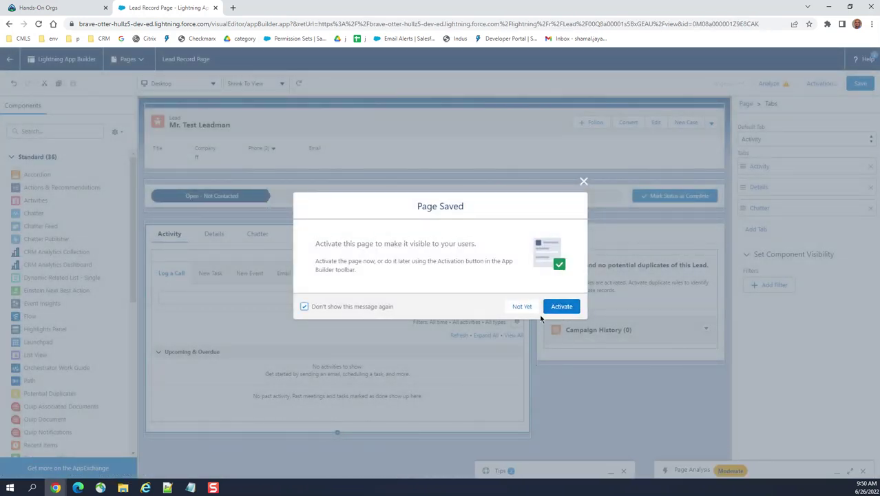
pyautogui.click(562, 306)
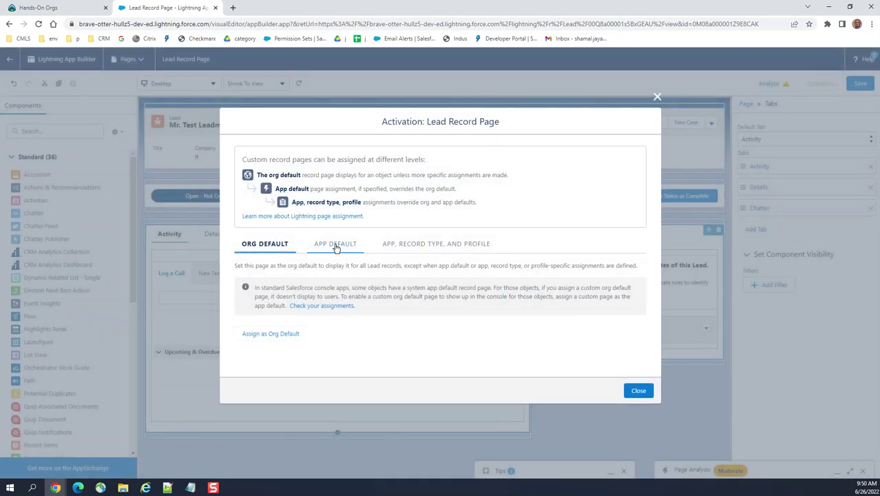
pyautogui.click(281, 333)
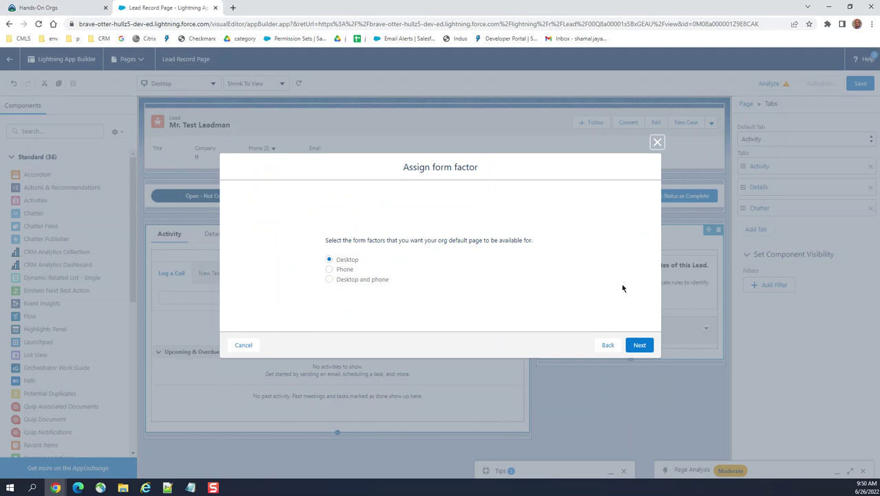
pyautogui.click(639, 345)
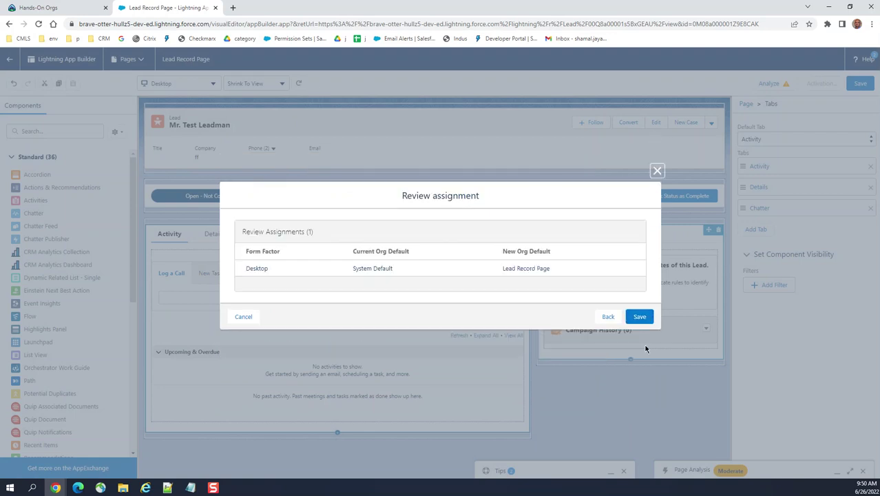
pyautogui.click(639, 319)
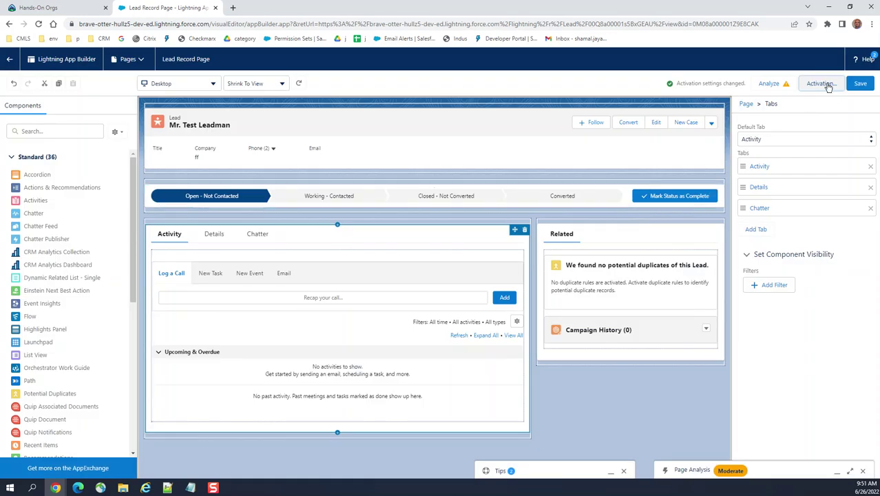
pyautogui.click(862, 86)
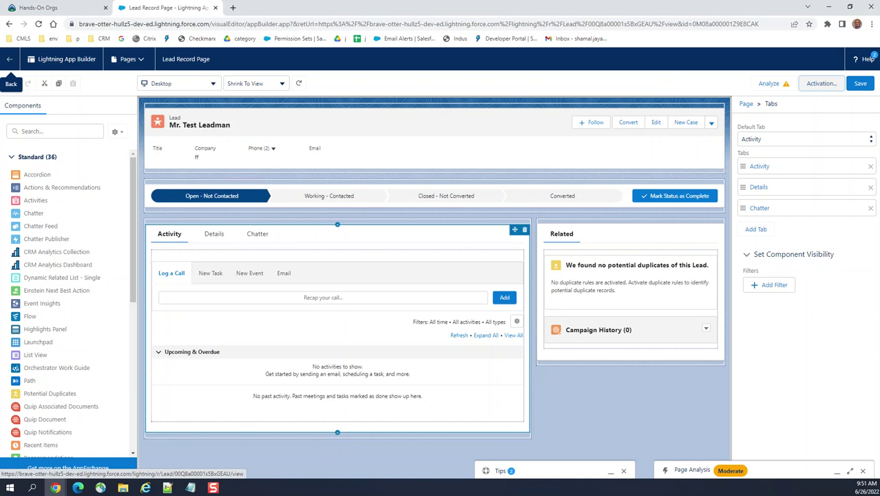
pyautogui.click(9, 61)
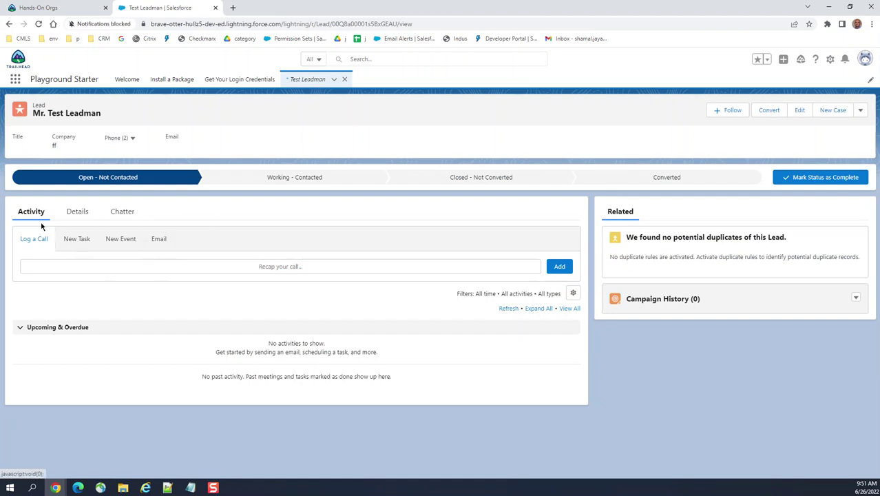
# Browse the lead's new Details, Chatter and Activity tabs on the updated record page.
pyautogui.click(76, 213)
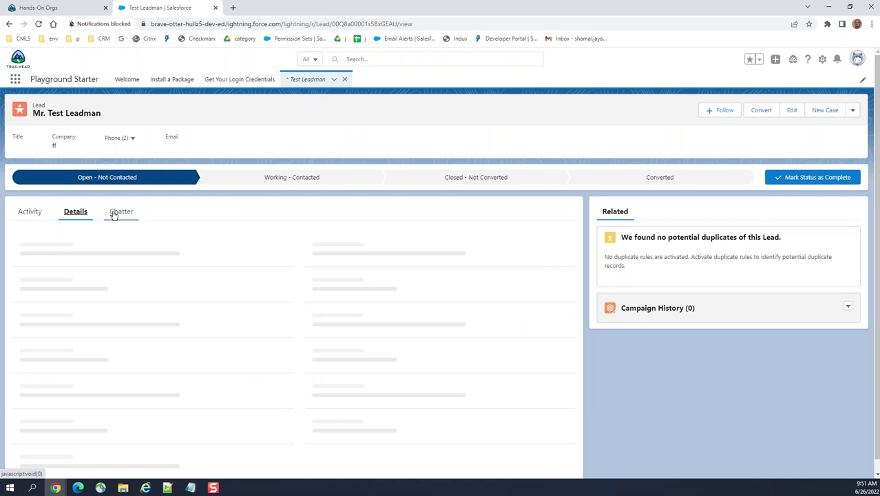
pyautogui.click(114, 214)
pyautogui.click(30, 215)
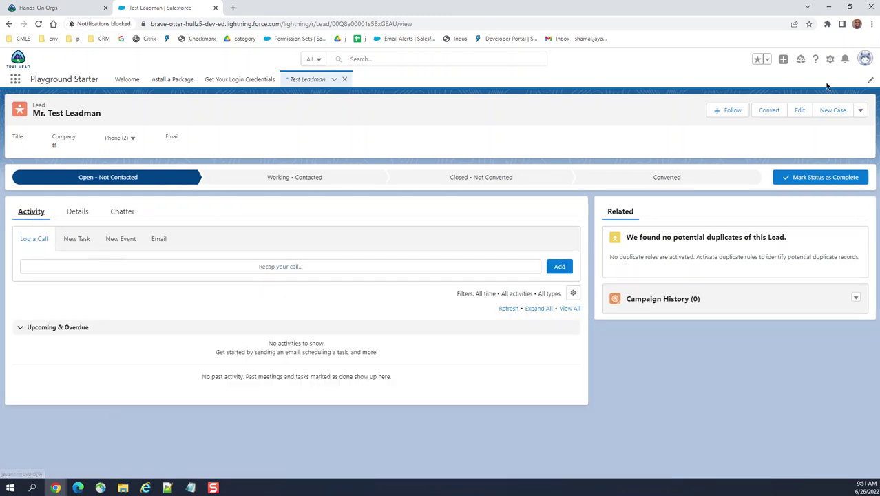
pyautogui.click(830, 60)
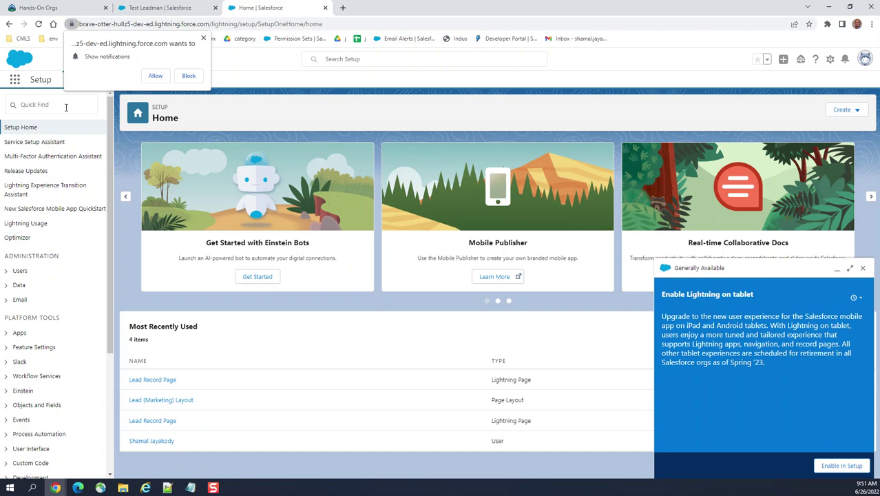
# Find Global Actions via Quick Find 'global' and open the New Task action's layout.
pyautogui.click(189, 76)
pyautogui.click(42, 105)
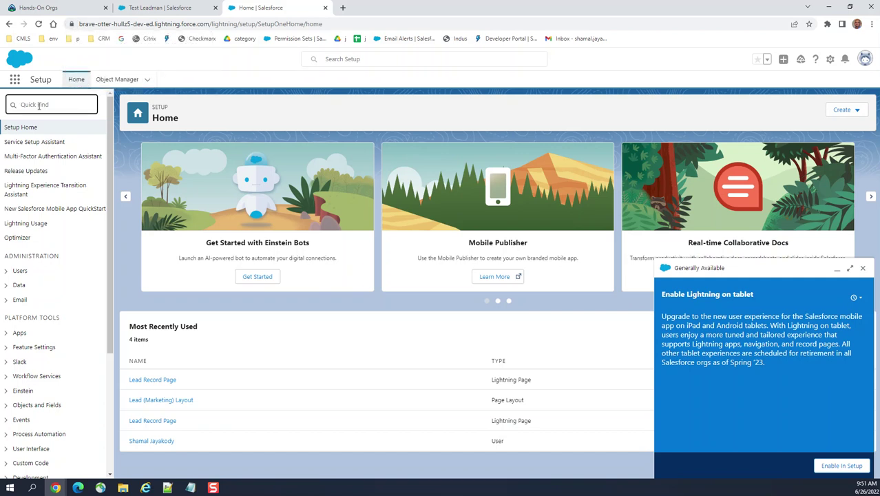
pyautogui.write('global')
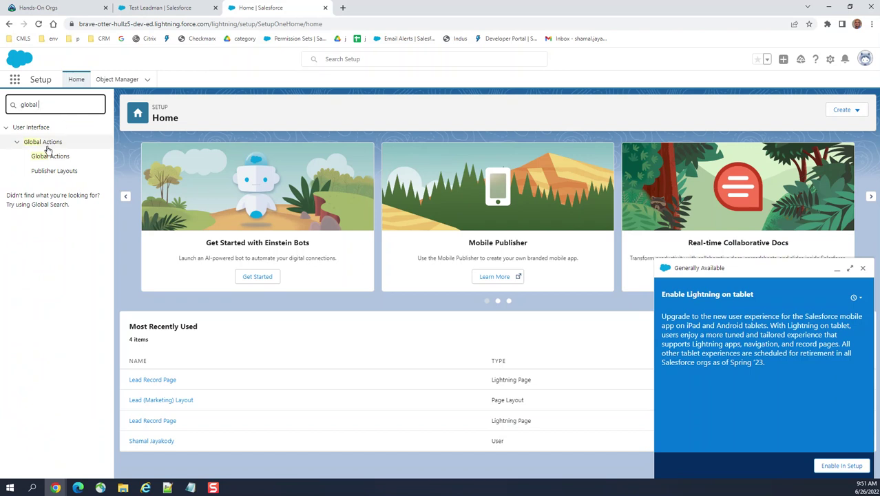
pyautogui.click(53, 155)
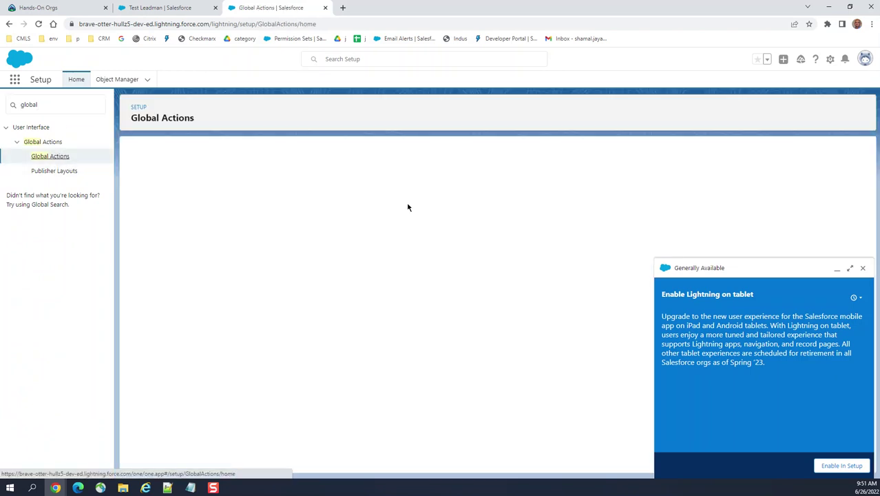
pyautogui.click(861, 267)
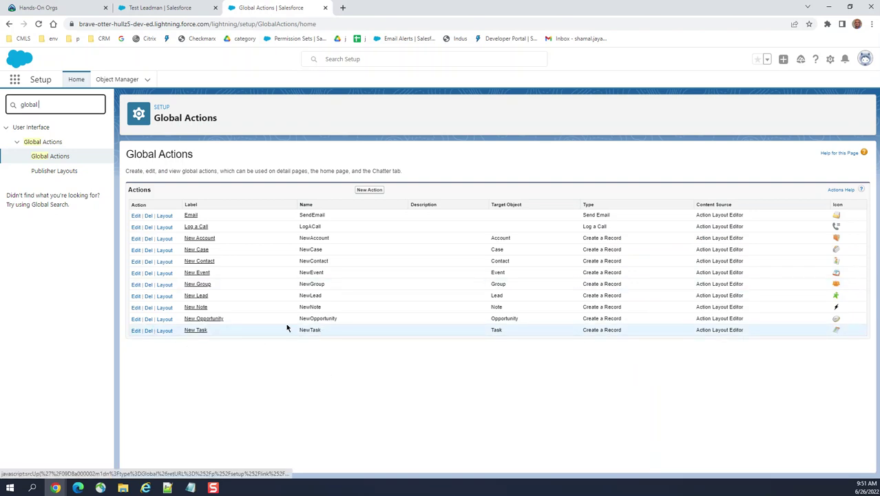
pyautogui.click(166, 332)
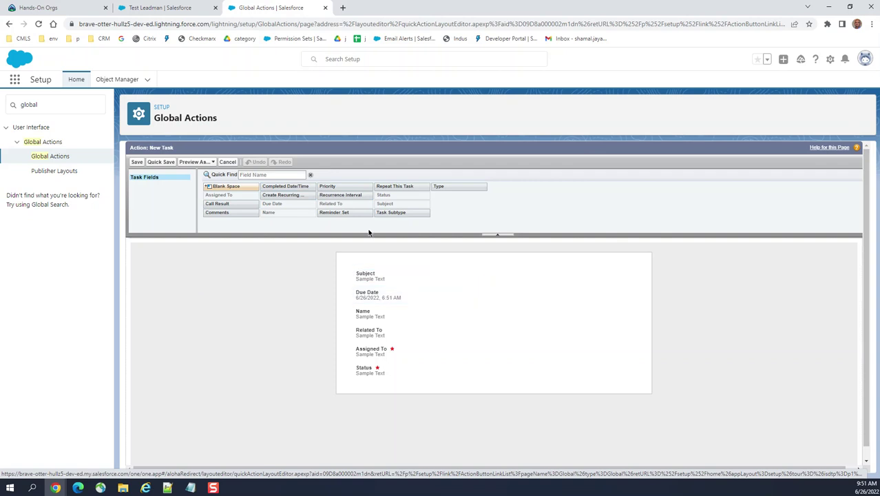
# Place Reminder Set under Due Date and save the New Task layout, accepting the missing-Priority warning.
pyautogui.moveTo(339, 213); pyautogui.dragTo(442, 307)
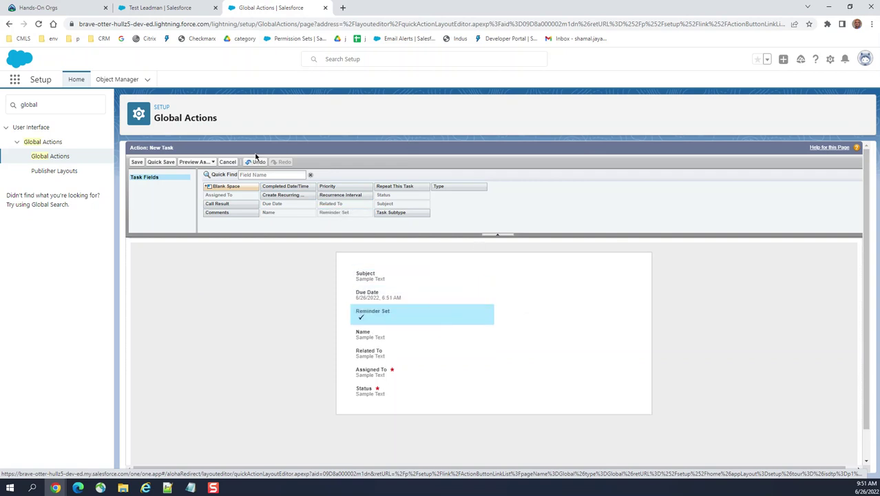
pyautogui.click(158, 161)
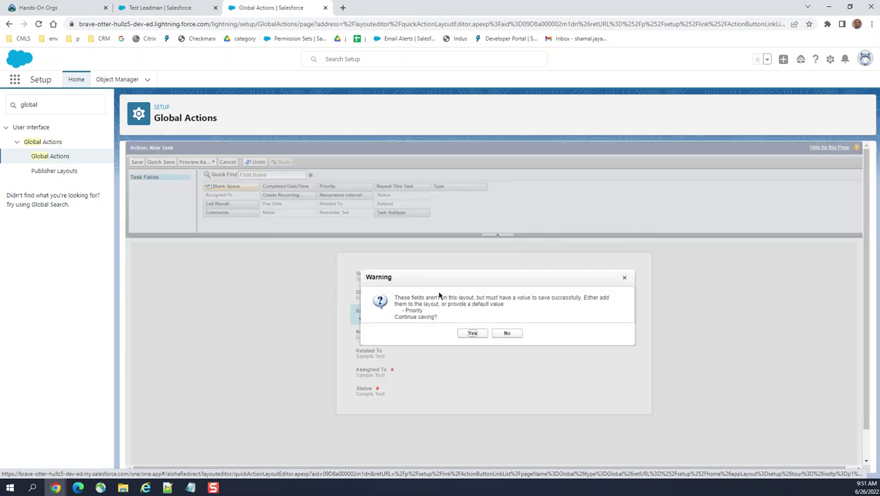
pyautogui.click(474, 333)
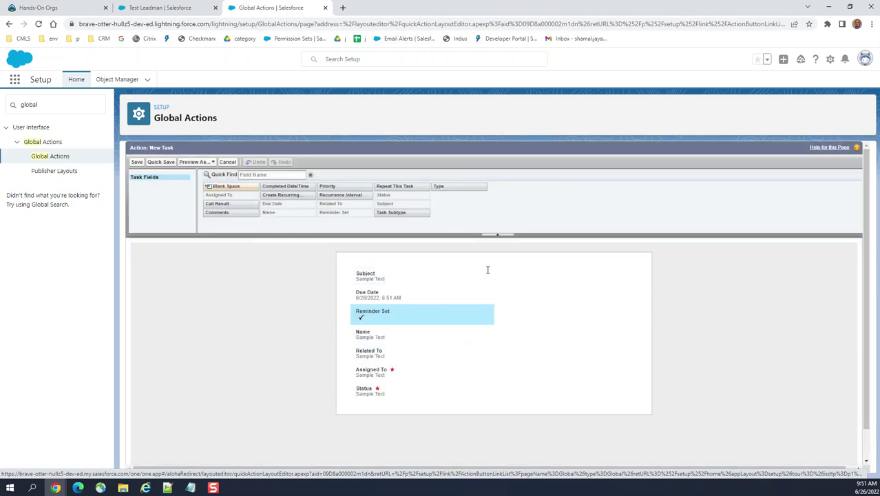
pyautogui.click(137, 161)
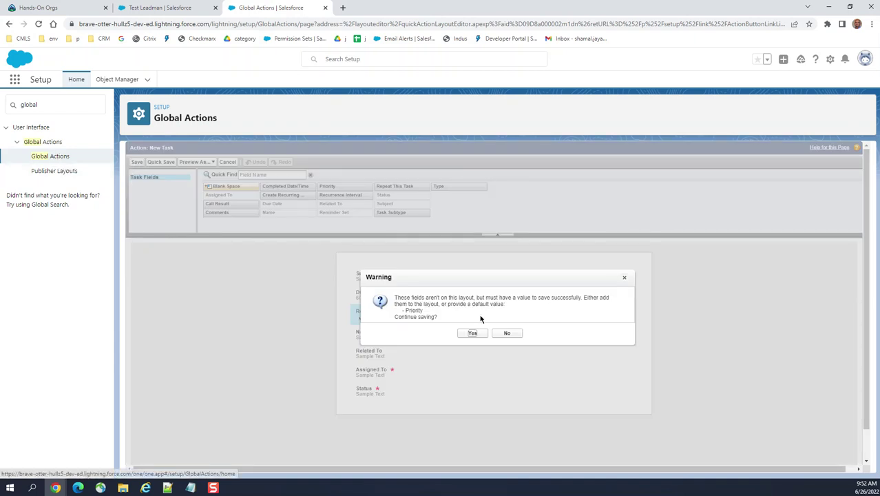
pyautogui.click(472, 333)
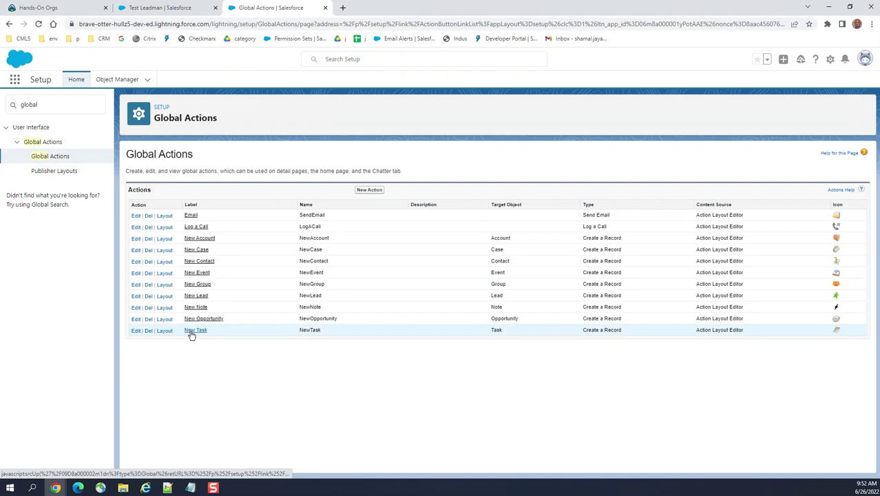
pyautogui.click(137, 331)
pyautogui.doubleClick(290, 228)
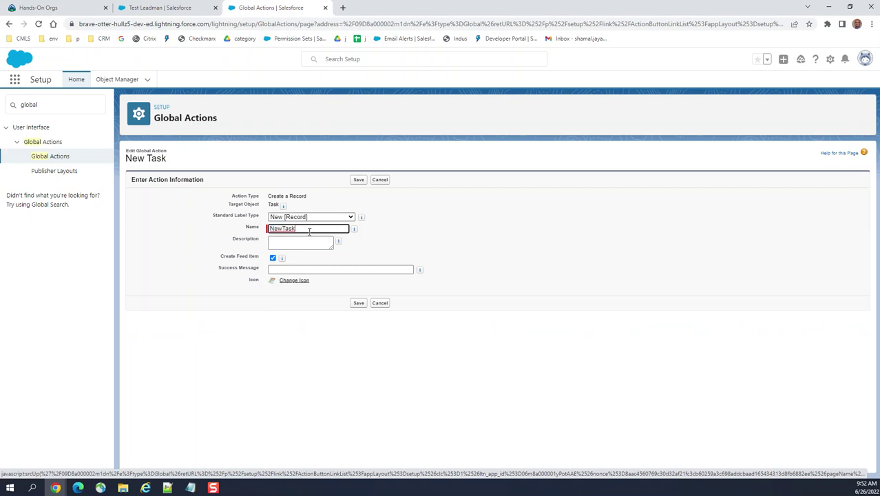
pyautogui.click(294, 244)
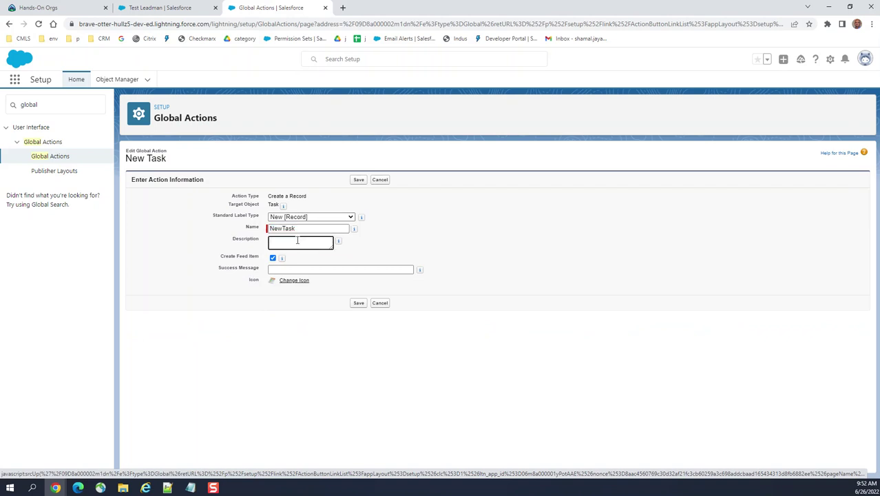
pyautogui.click(340, 218)
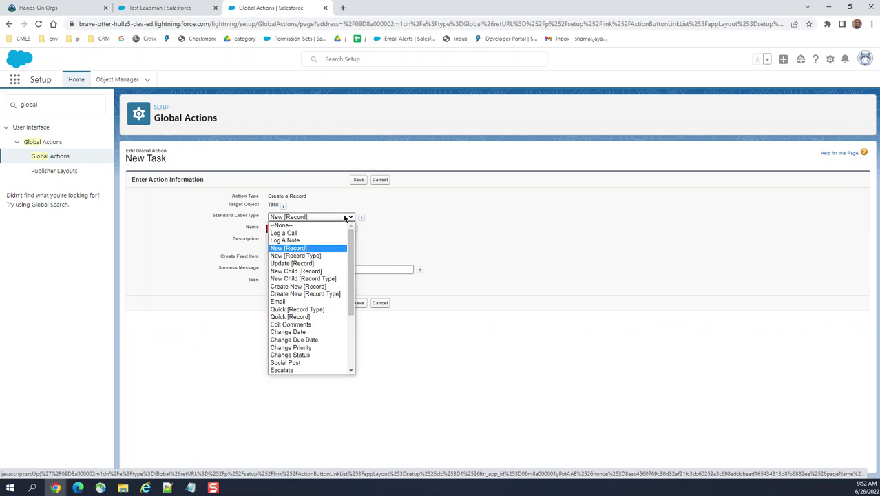
pyautogui.click(314, 246)
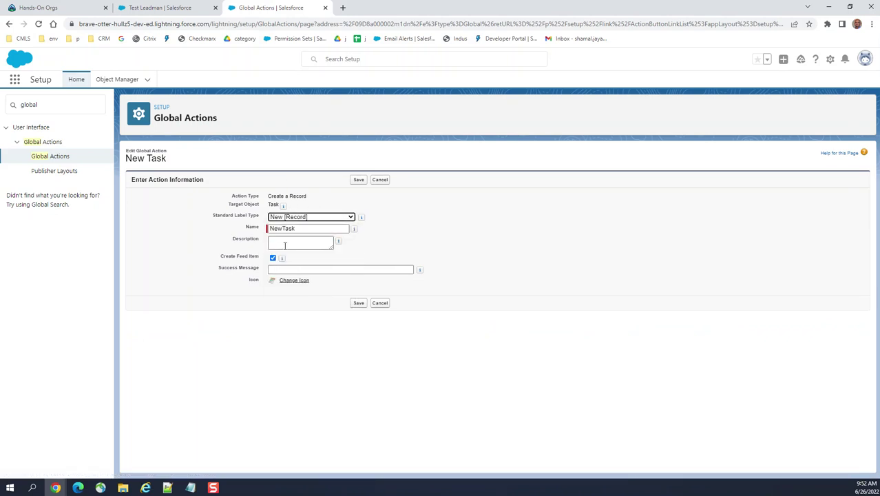
pyautogui.click(288, 246)
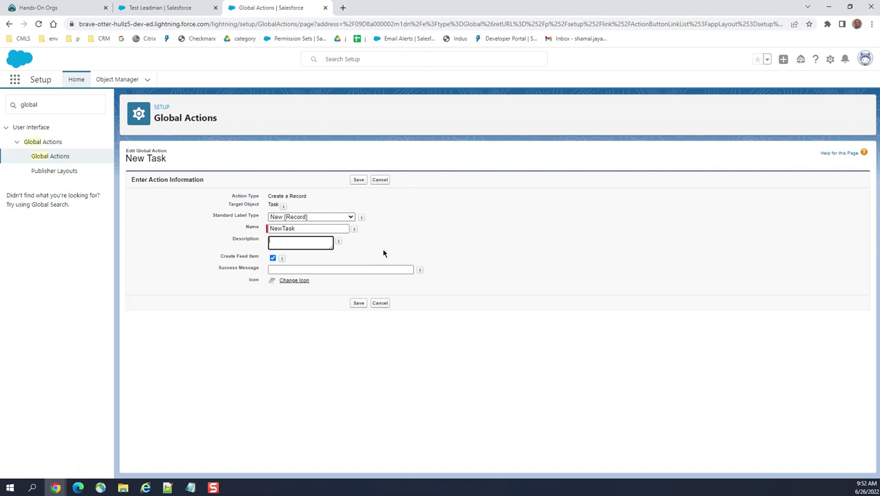
pyautogui.click(380, 304)
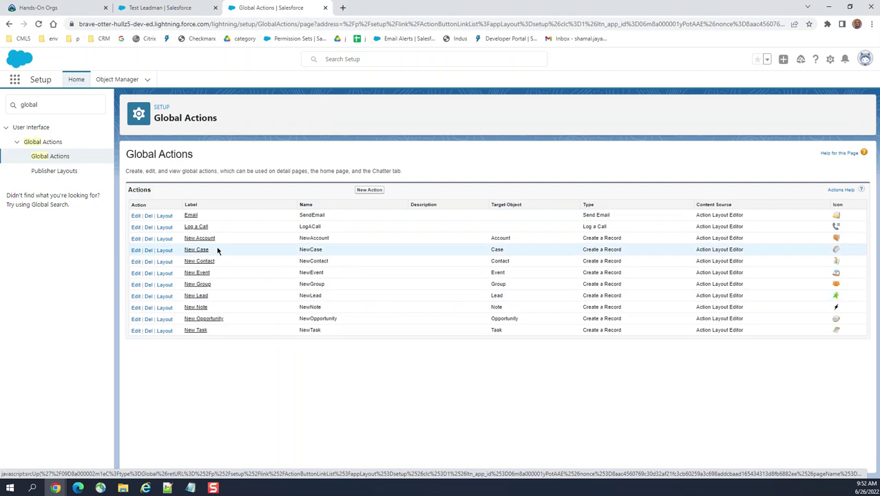
pyautogui.click(135, 227)
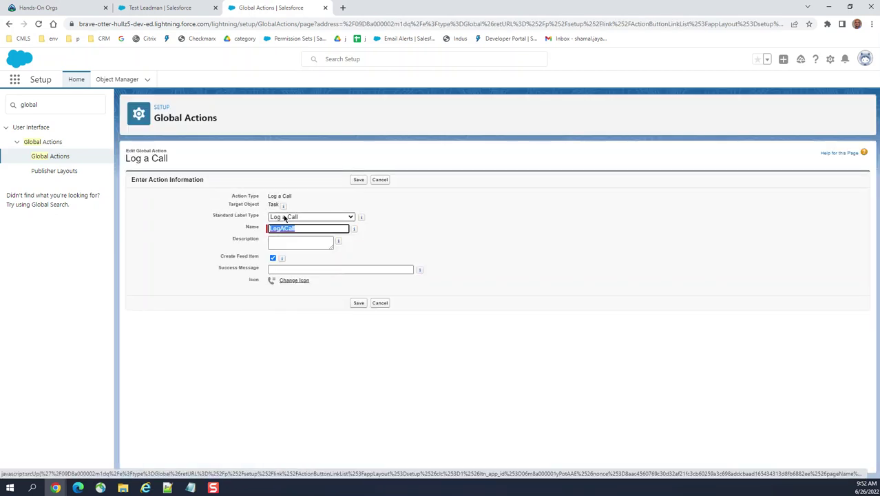
pyautogui.click(380, 180)
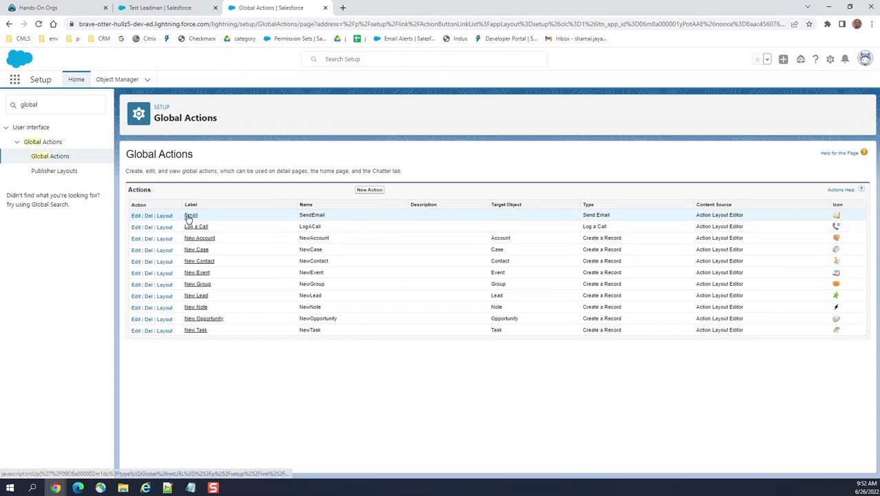
pyautogui.click(197, 296)
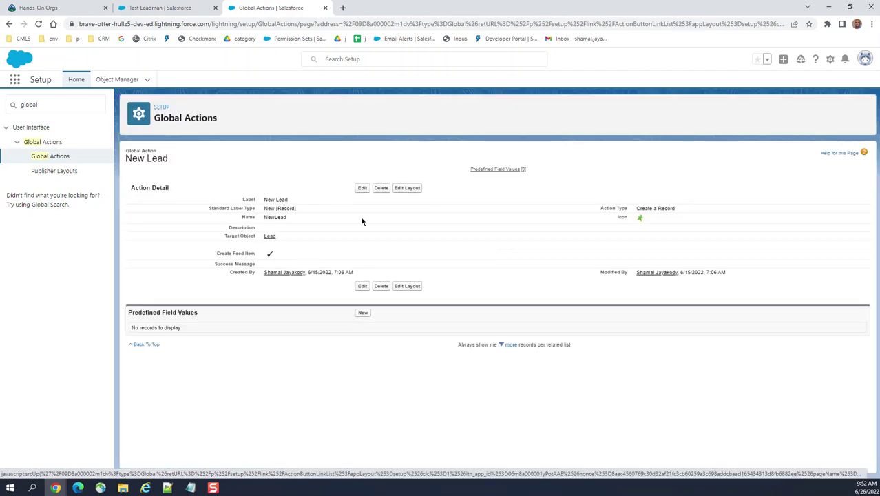
pyautogui.click(411, 191)
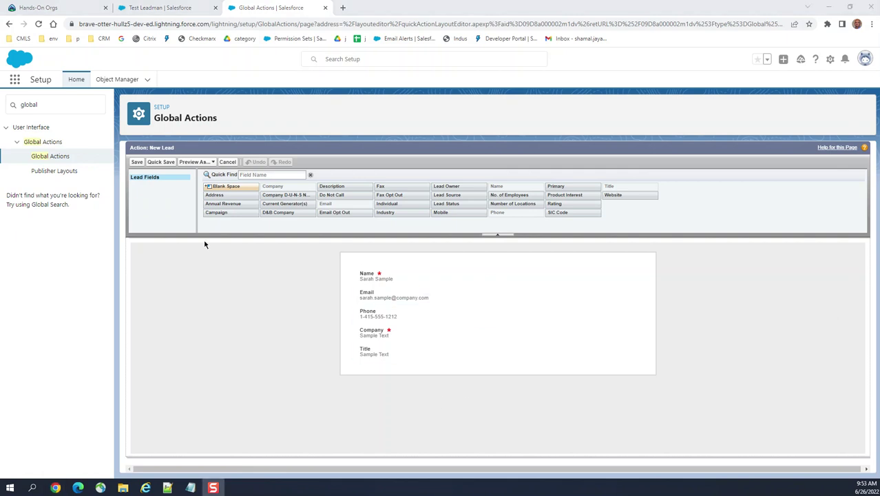
pyautogui.click(58, 158)
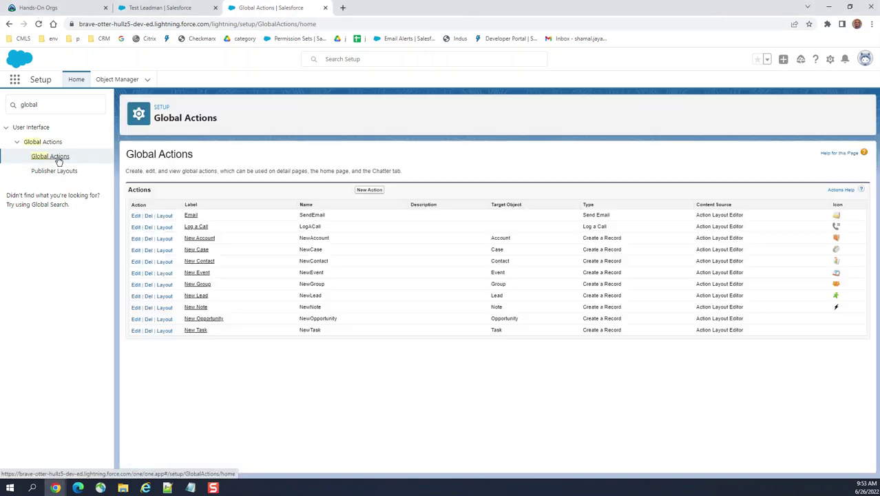
# Create a global Create a Record action on Asset labelled 'Create Assest' with auto-filled name.
pyautogui.click(366, 191)
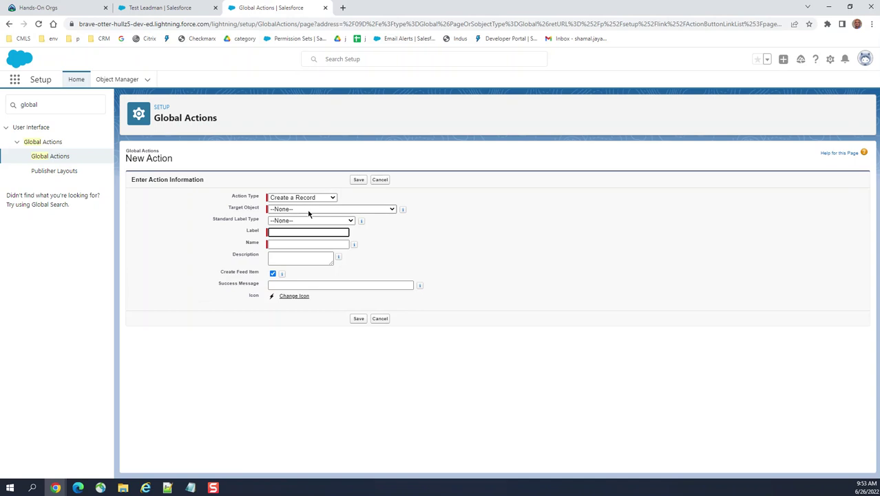
pyautogui.click(301, 197)
pyautogui.click(299, 206)
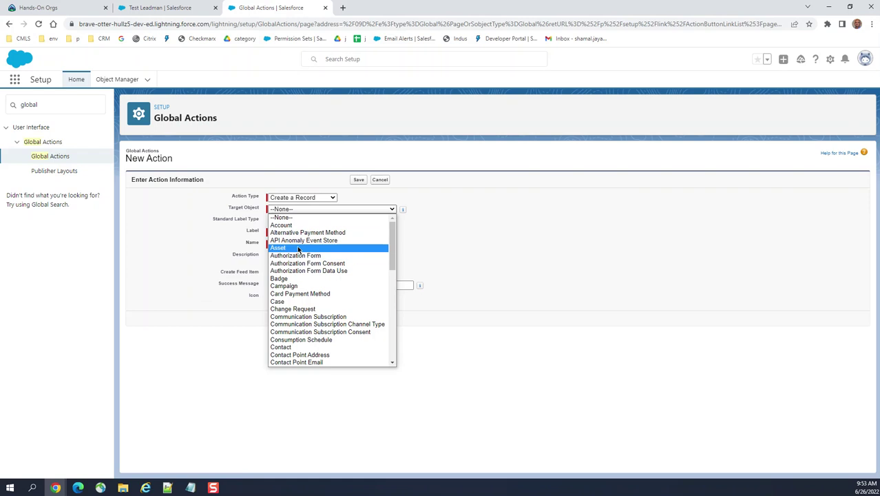
pyautogui.click(298, 248)
pyautogui.click(292, 221)
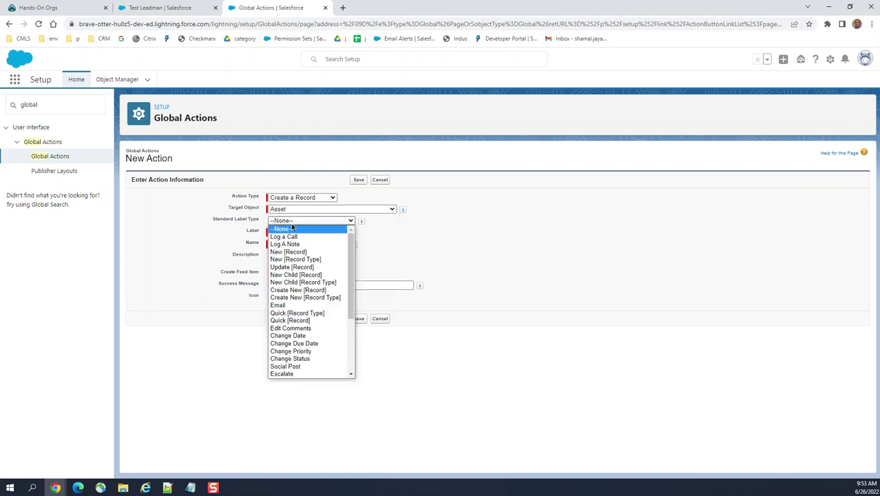
pyautogui.click(299, 229)
pyautogui.click(292, 233)
pyautogui.write('Create Assest')
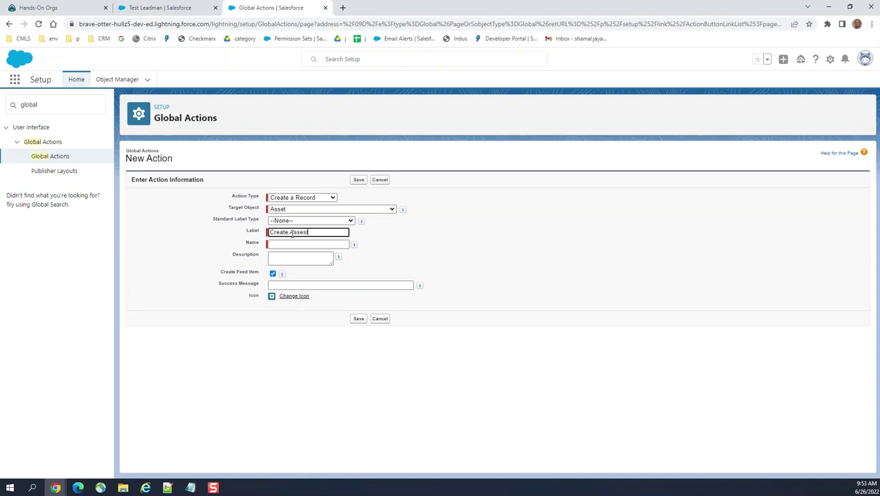
pyautogui.press('Tab')
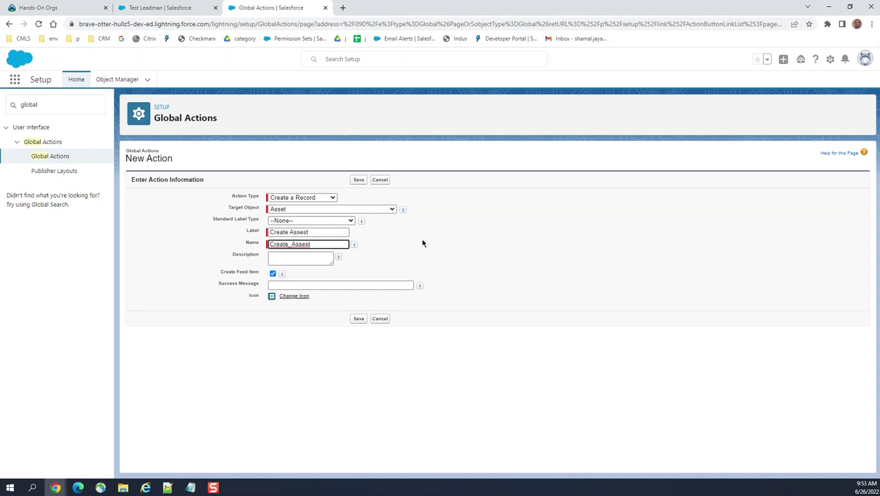
pyautogui.click(315, 259)
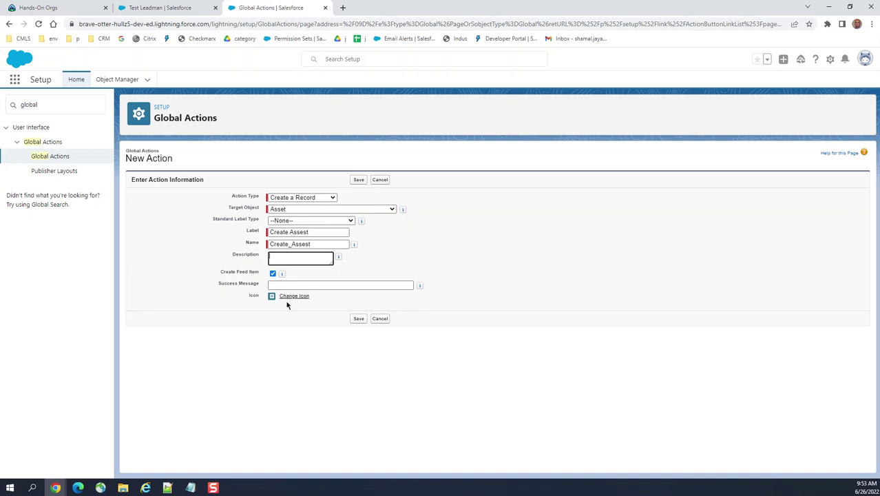
pyautogui.click(358, 180)
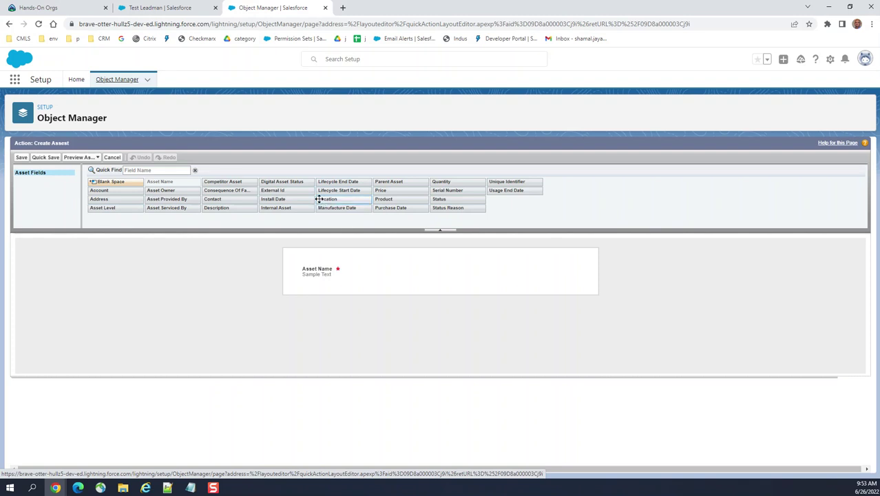
pyautogui.moveTo(370, 270)
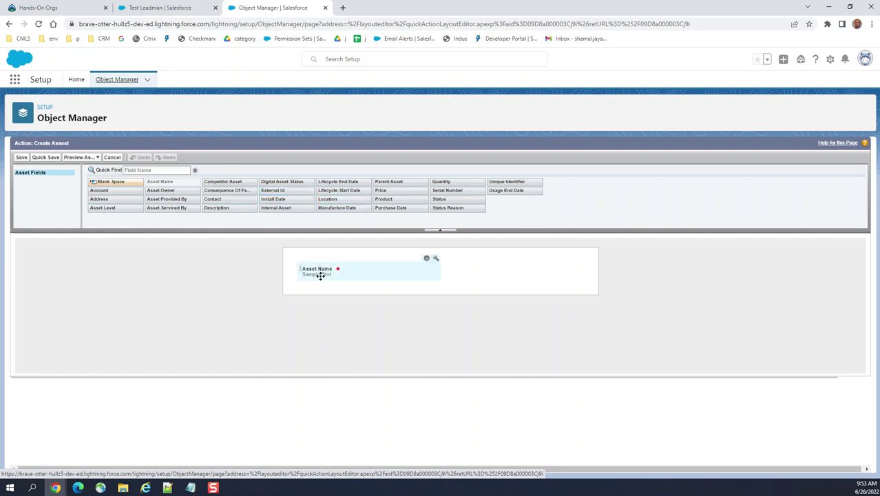
# Place Consequence Of Failure, Status and Parent Asset in the Create Assest layout and save.
pyautogui.moveTo(235, 191); pyautogui.dragTo(527, 268)
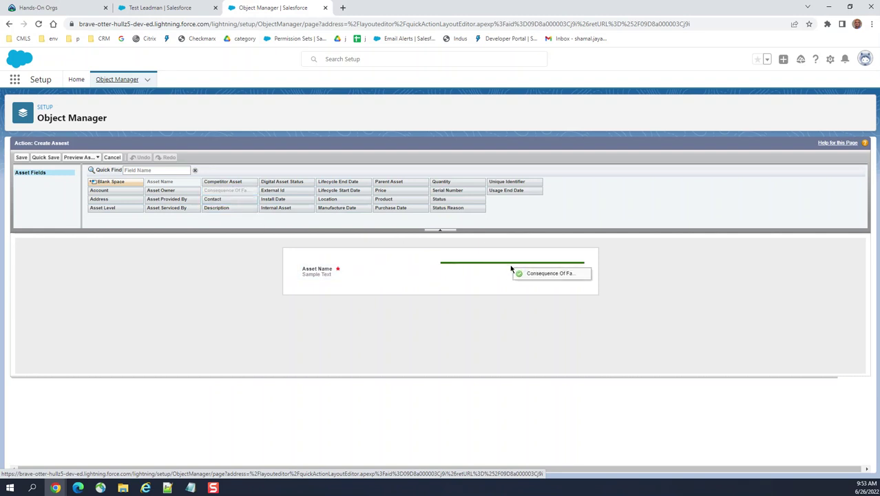
pyautogui.moveTo(454, 199)
pyautogui.mouseDown()
pyautogui.moveTo(453, 236)
pyautogui.moveTo(393, 288)
pyautogui.mouseUp()
pyautogui.moveTo(384, 183); pyautogui.dragTo(551, 293)
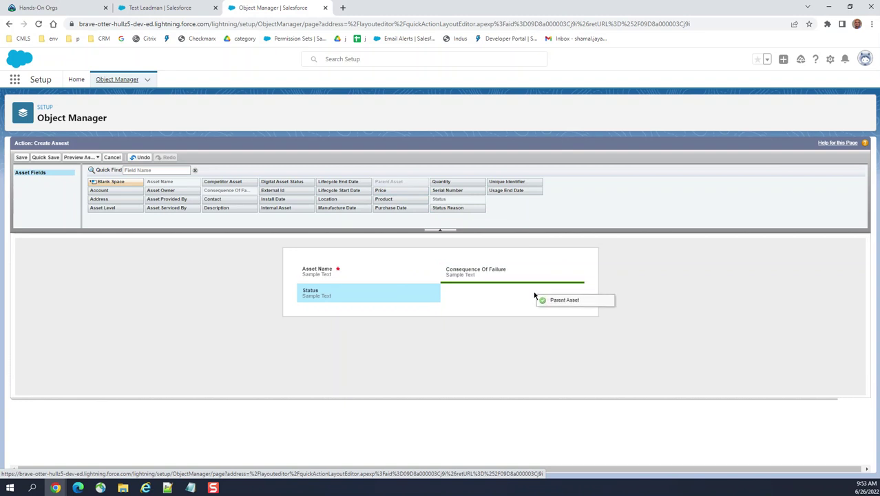
pyautogui.click(21, 157)
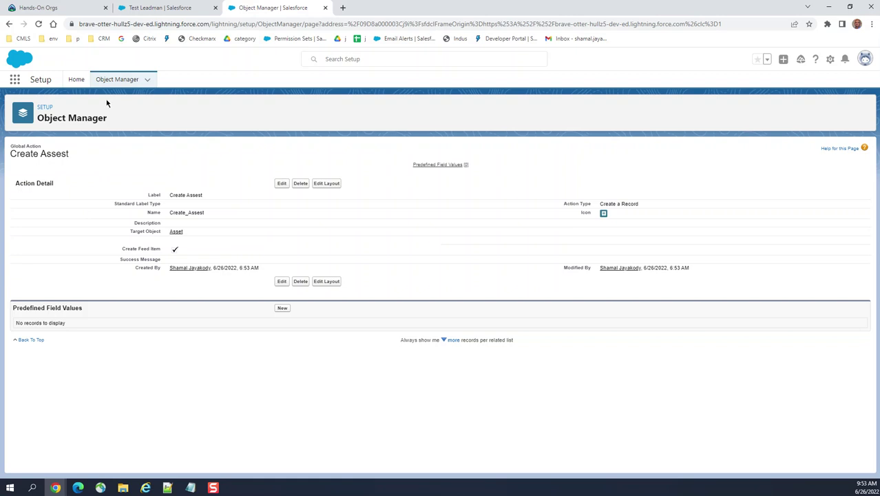
# Open Object Manager from the Setup gear menu after browsing Setup Home and Global Actions.
pyautogui.click(149, 80)
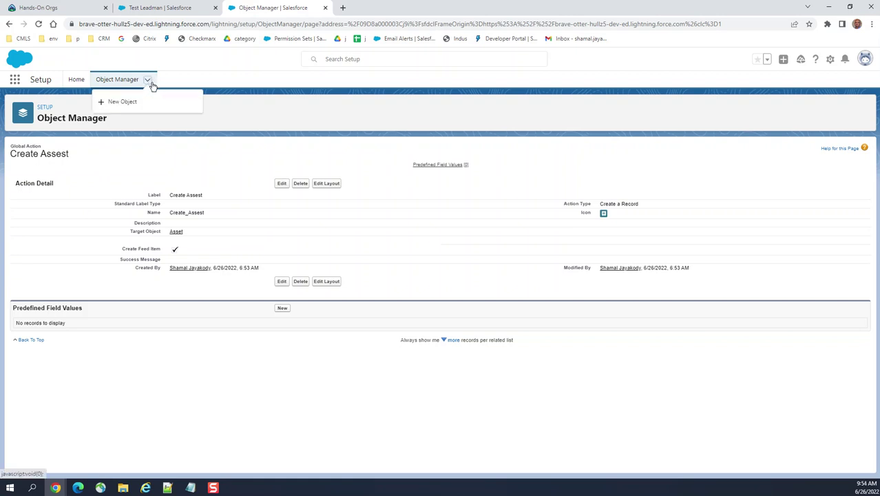
pyautogui.click(296, 86)
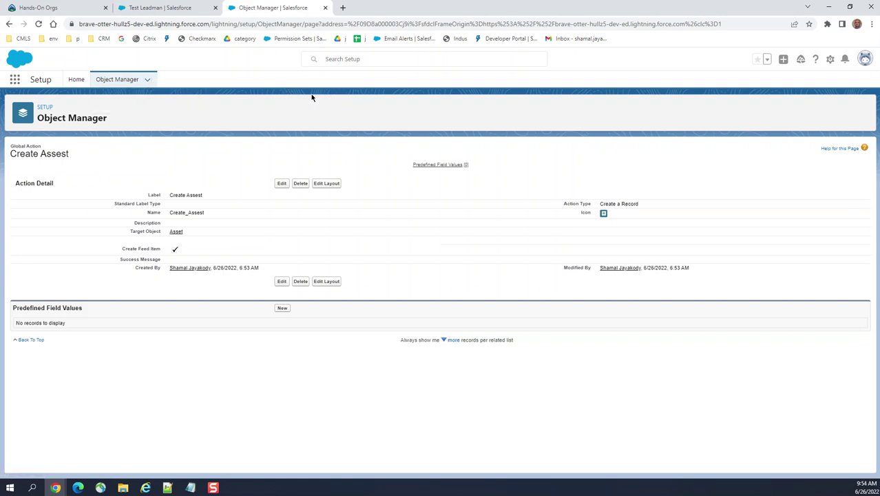
pyautogui.click(147, 80)
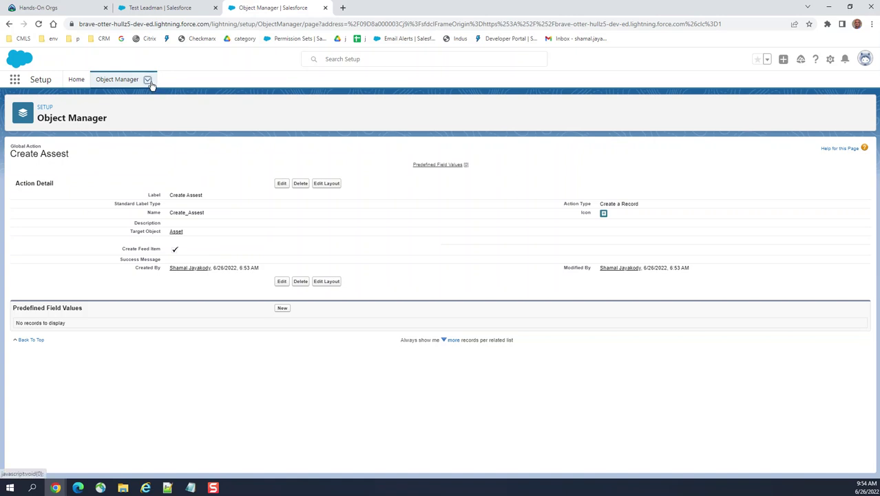
pyautogui.click(74, 80)
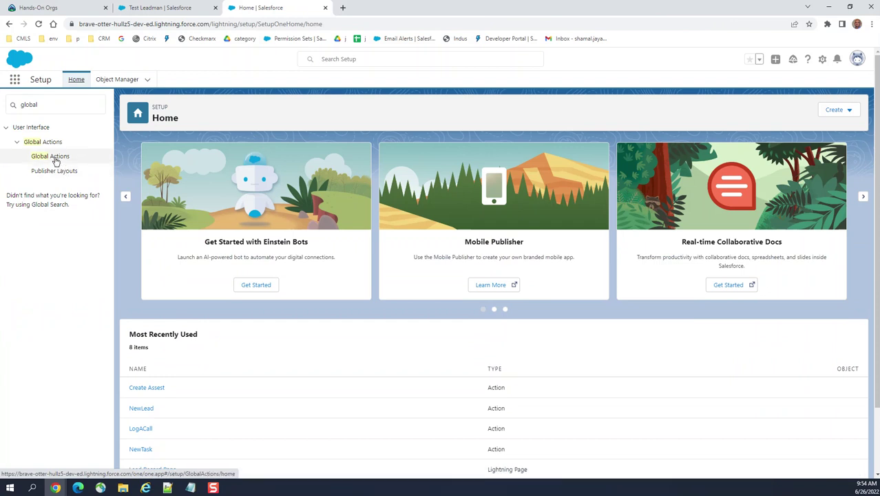
pyautogui.click(56, 159)
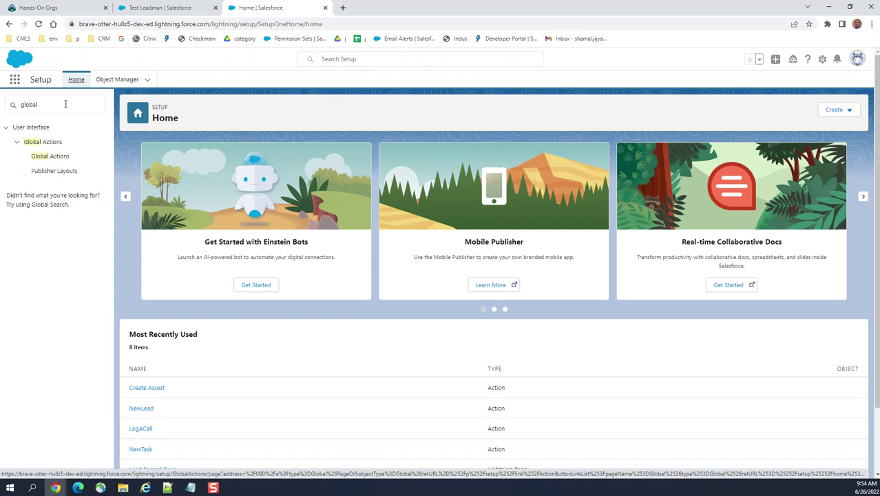
pyautogui.click(822, 61)
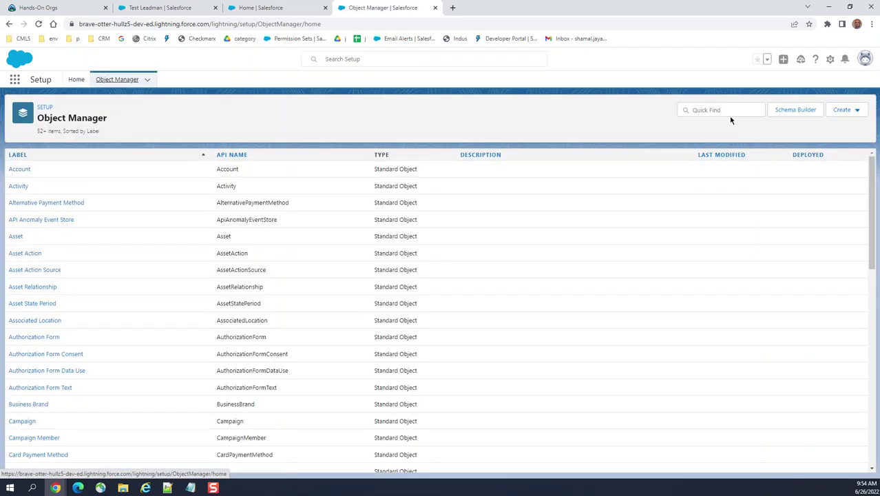
pyautogui.click(730, 112)
# Find the Lead object with Quick Find 'le' and review its Lightning Record Pages.
pyautogui.write('lead')
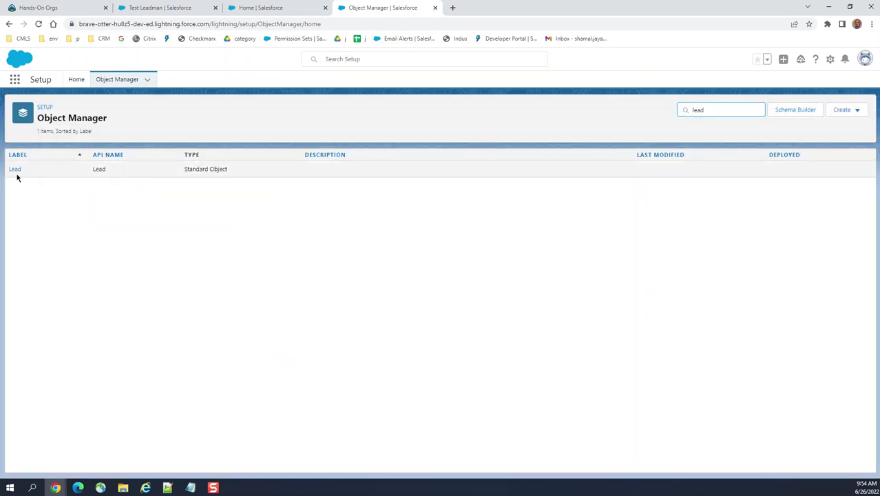
pyautogui.click(16, 171)
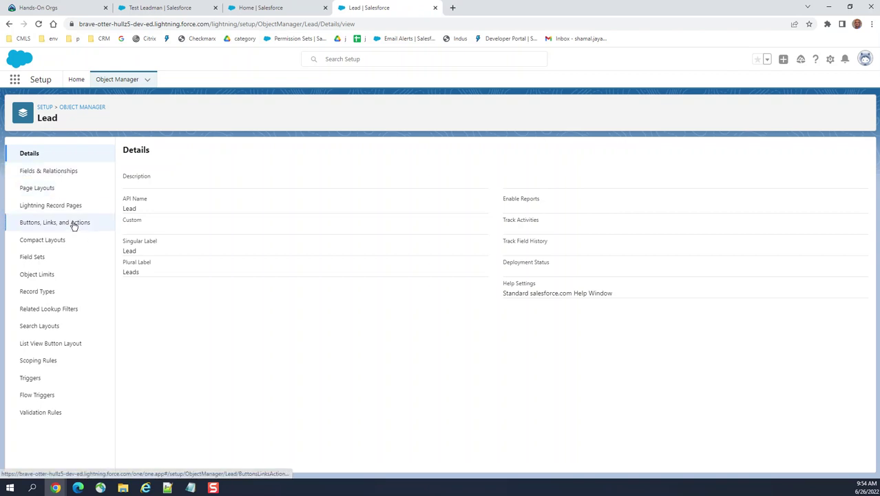
pyautogui.click(72, 207)
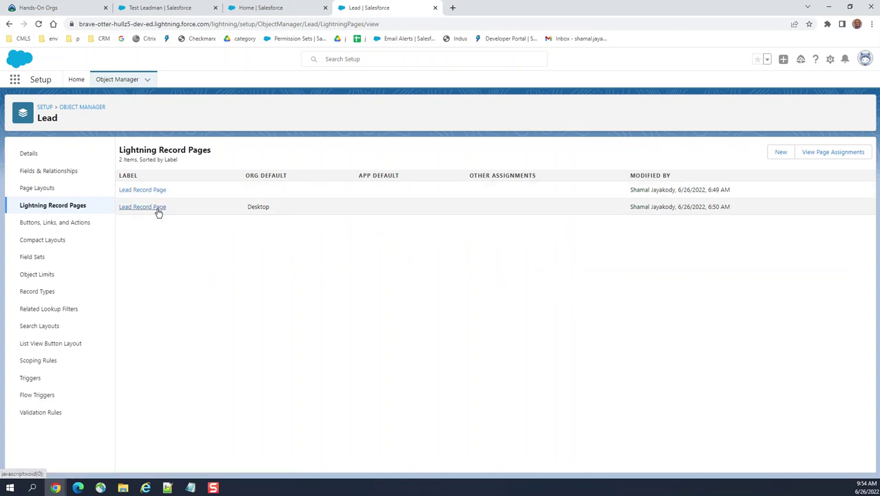
pyautogui.click(158, 211)
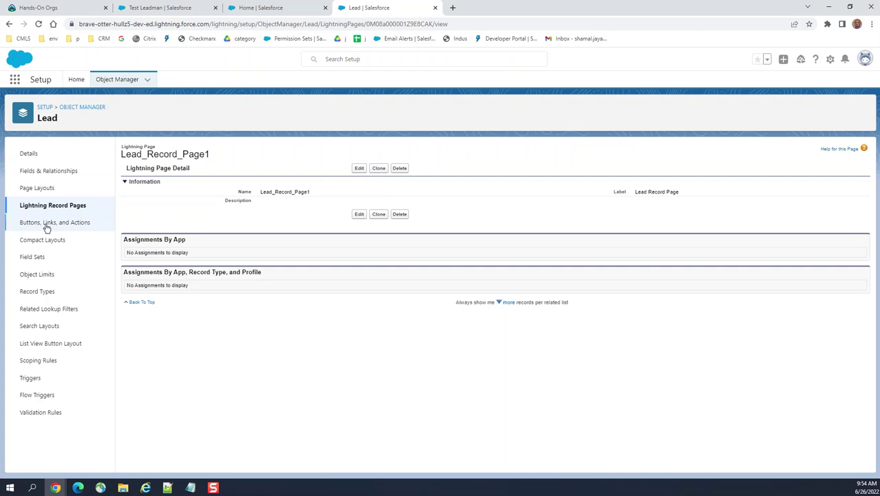
pyautogui.click(78, 208)
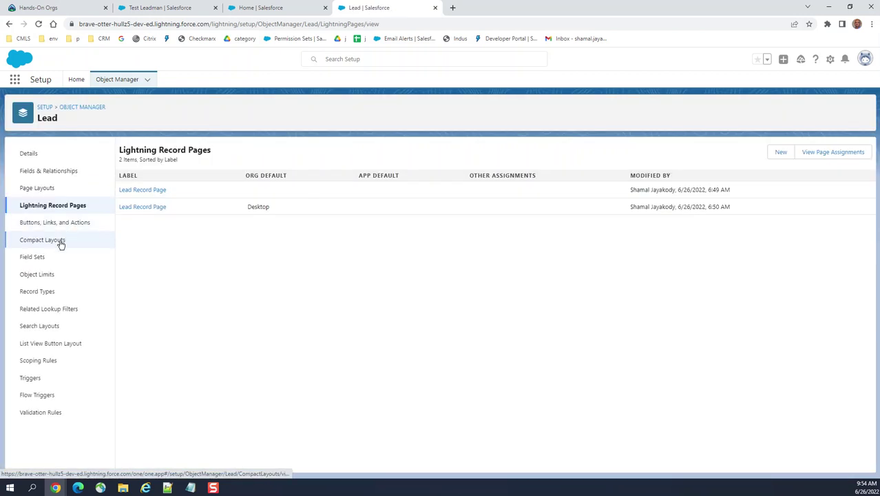
# Review Lead's System Default compact layout, then bring up its Page Layouts list.
pyautogui.click(61, 241)
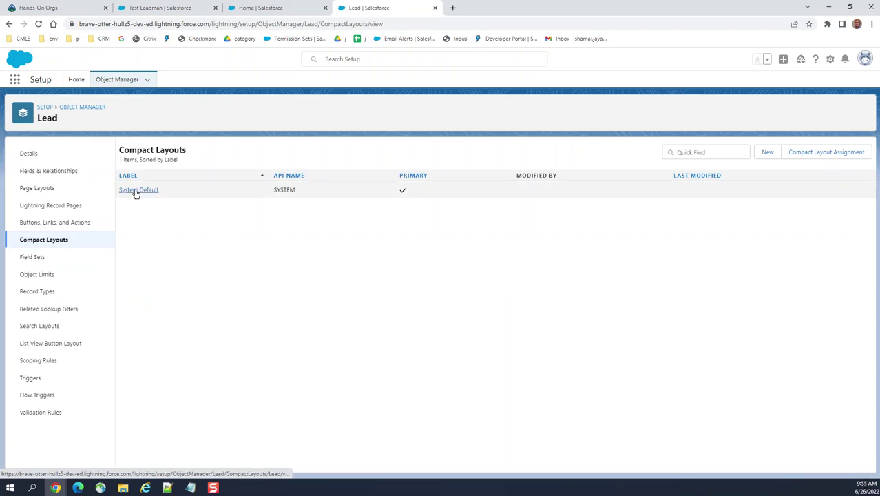
pyautogui.click(135, 192)
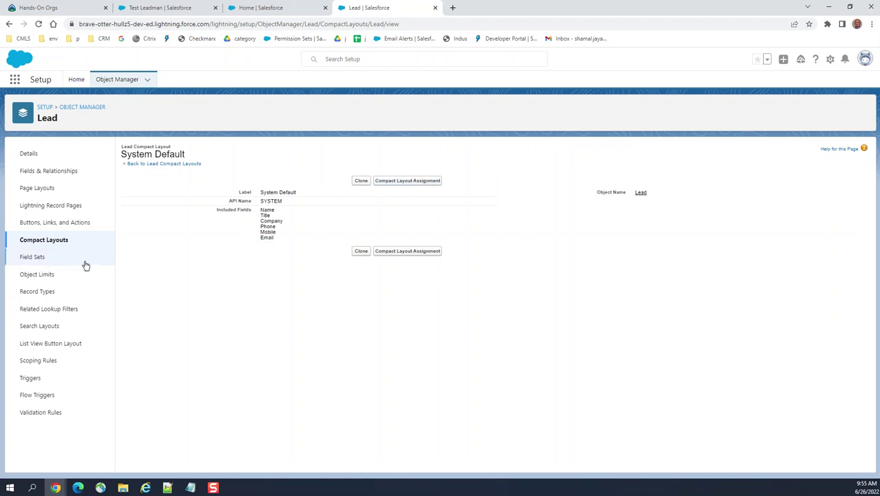
pyautogui.click(40, 191)
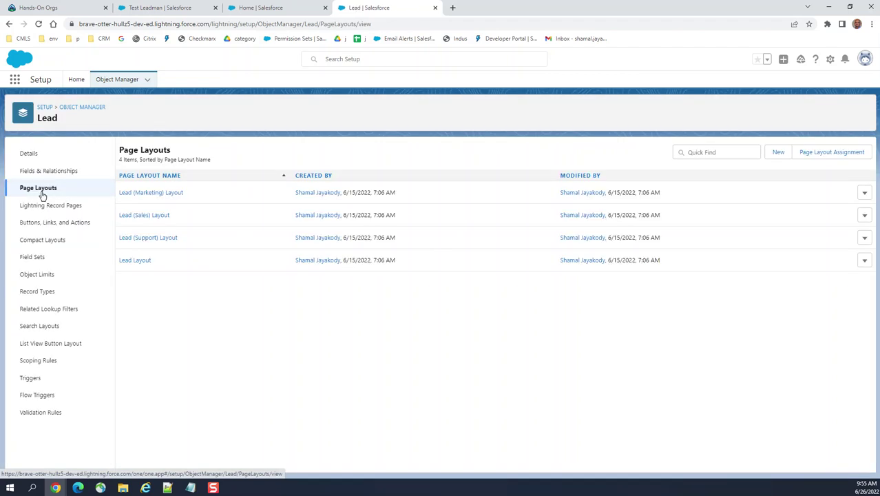
# Open the Lead Layout and override its predefined Mobile and Lightning Experience actions.
pyautogui.click(140, 260)
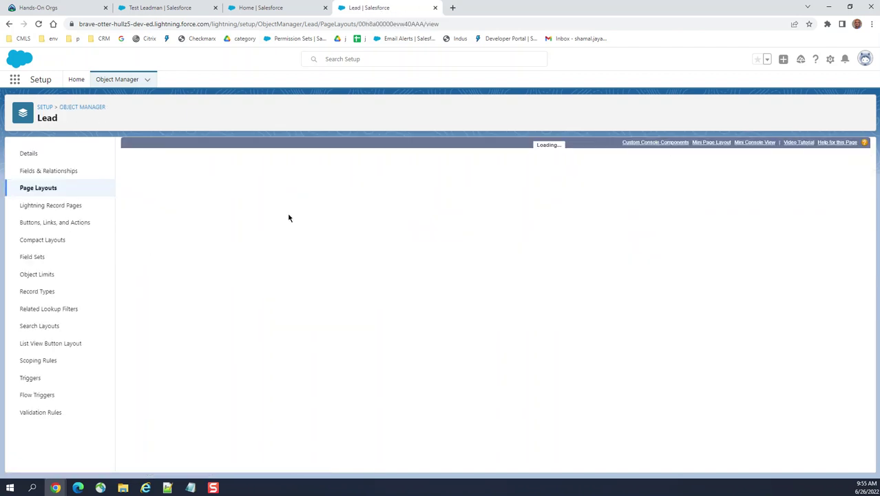
pyautogui.scroll(-1, 279, 276)
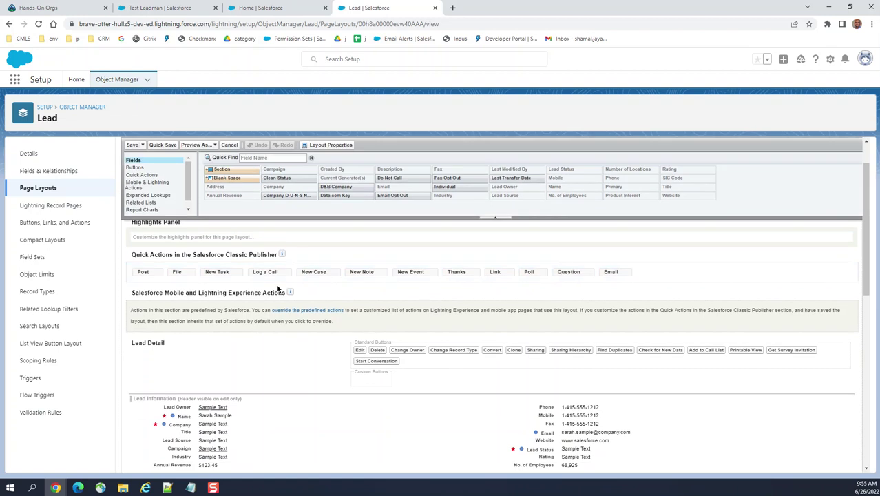
pyautogui.scroll(1, 279, 289)
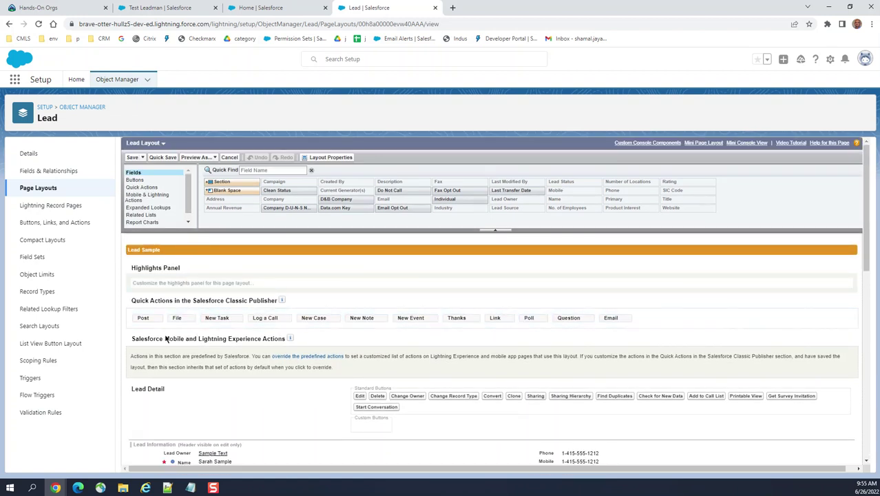
pyautogui.scroll(-1, 172, 334)
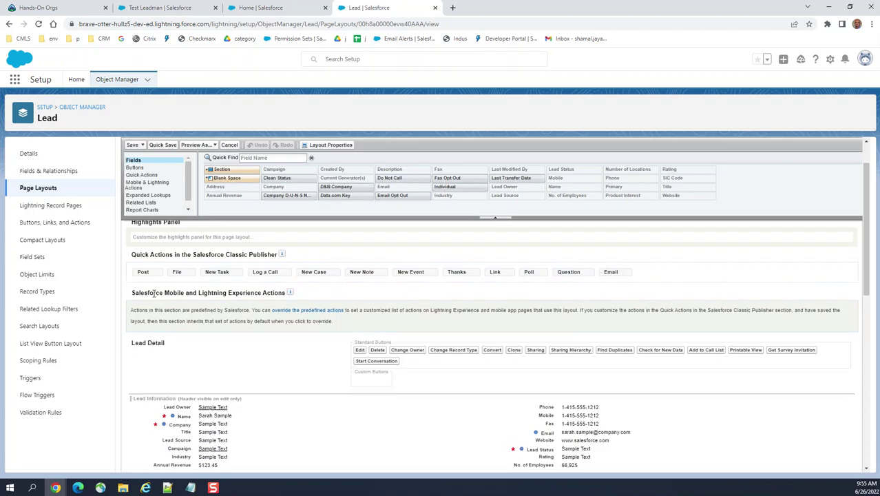
pyautogui.click(310, 311)
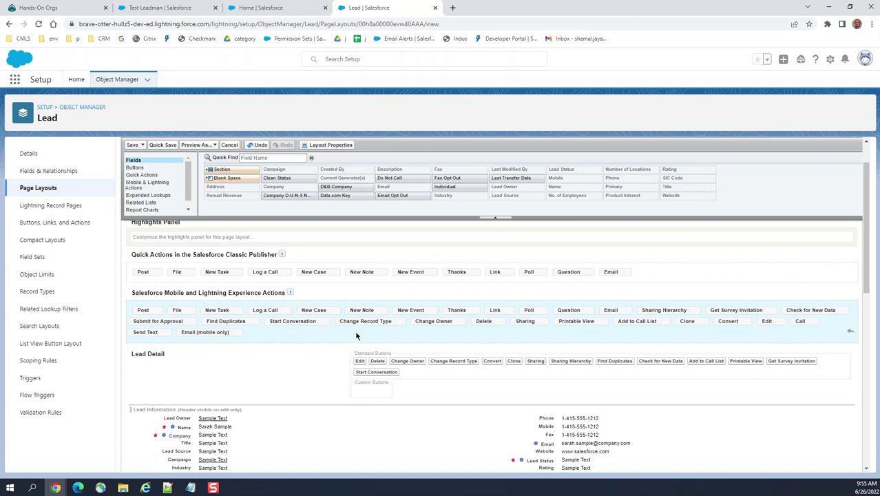
# Show Mobile & Lightning Actions in the palette and search for actions like New Lead and New Contact.
pyautogui.click(162, 186)
pyautogui.click(273, 158)
pyautogui.write('new')
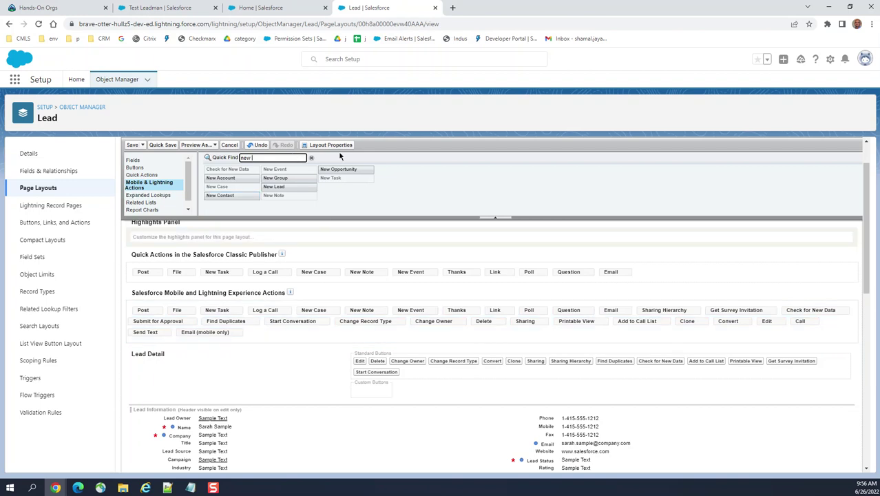
pyautogui.scroll(-1, 589, 292)
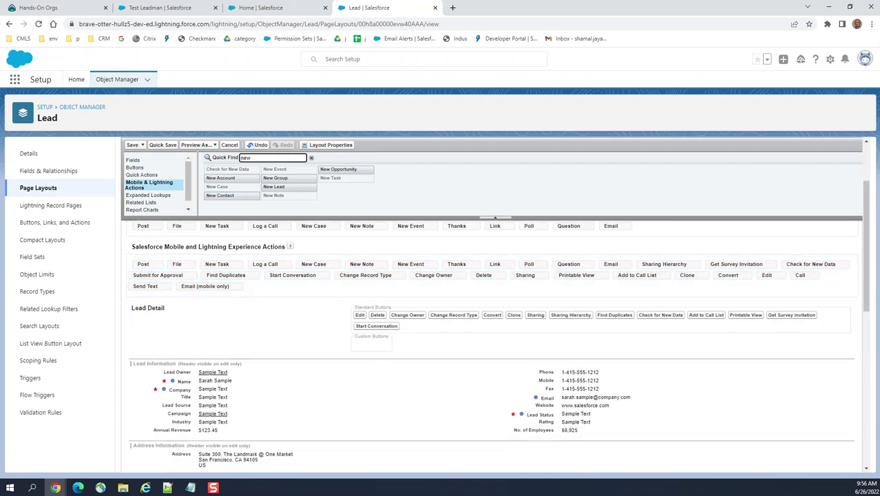